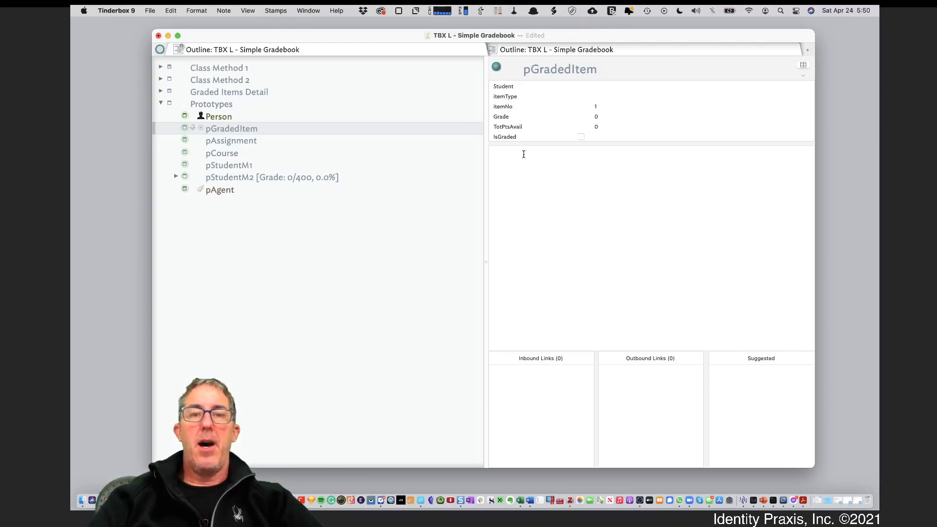
Examine the displayed attributes of the prototypes, from pAssignment through the student prototypes.
click(246, 139)
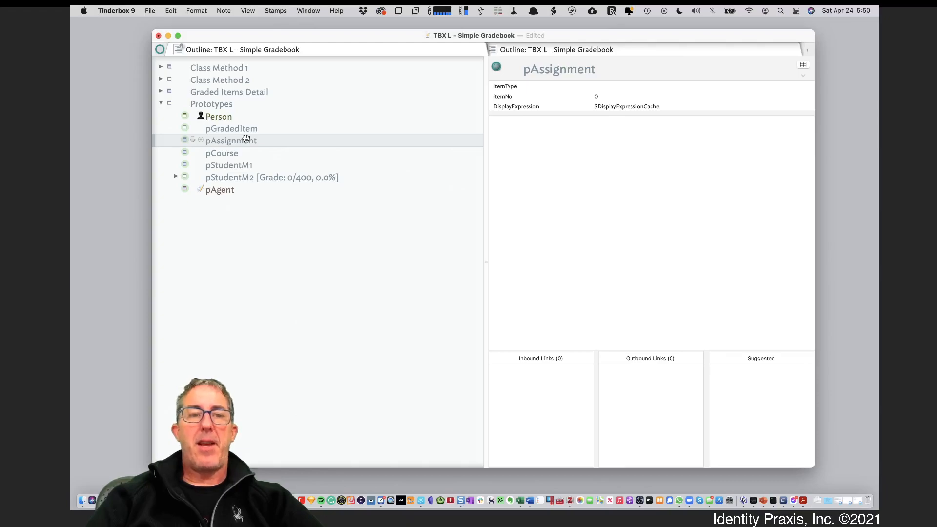
key(Down)
key(Down)
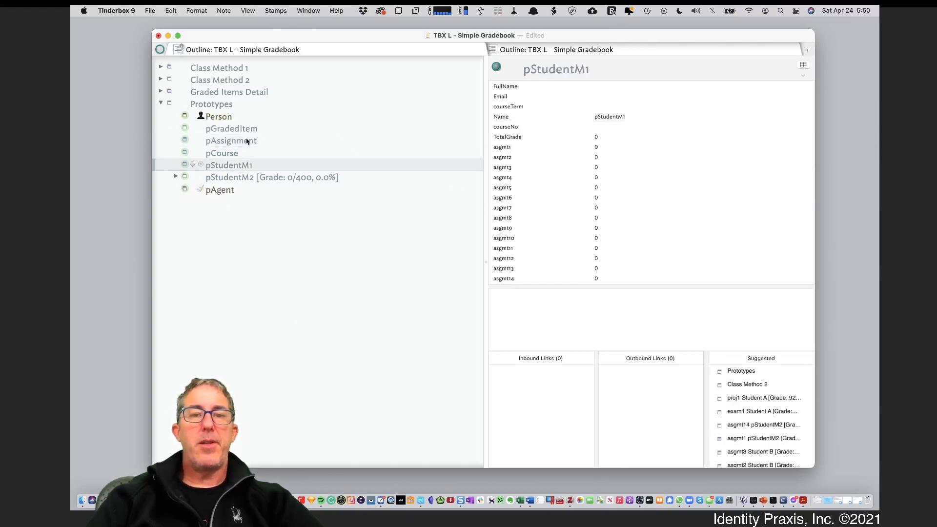
key(Down)
key(Down)
key(Up)
key(Up)
key(Up)
key(Up)
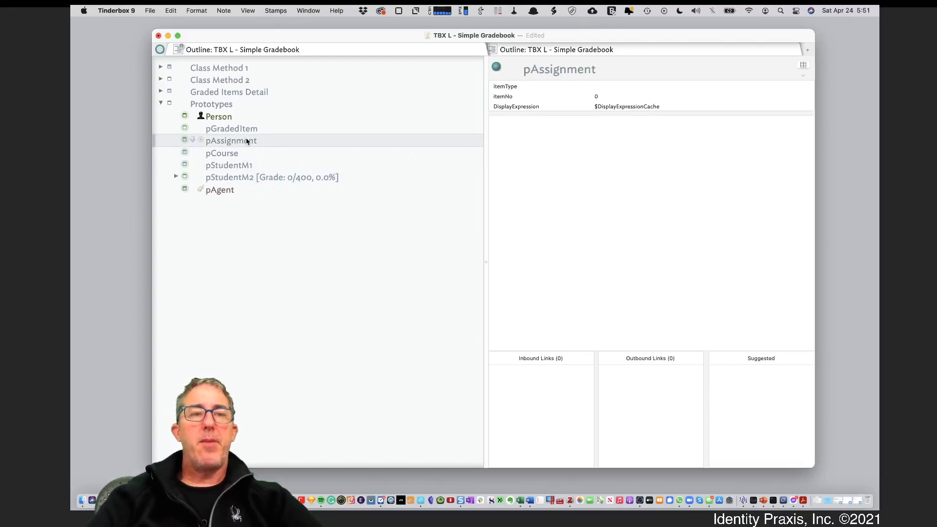
Expand the Class Method 1 container and show the attributes of the StudentA method 1 note.
click(232, 68)
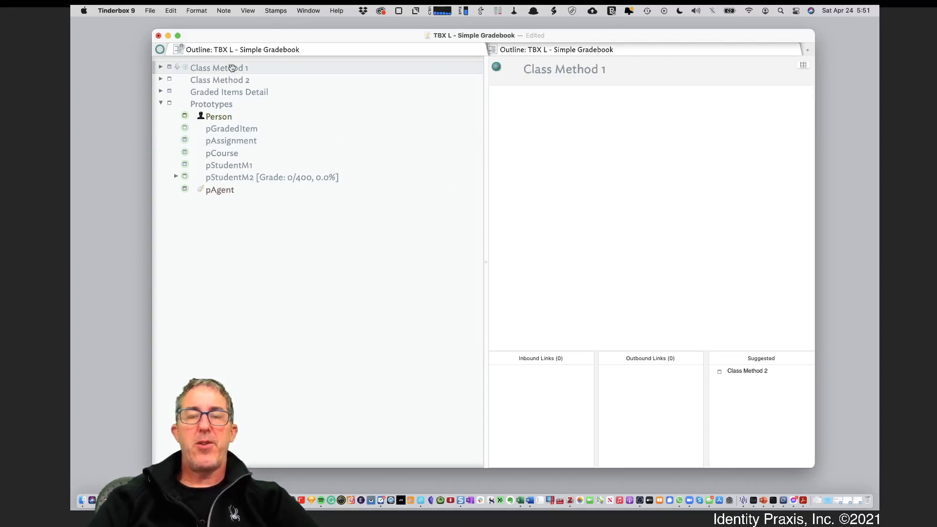
click(161, 67)
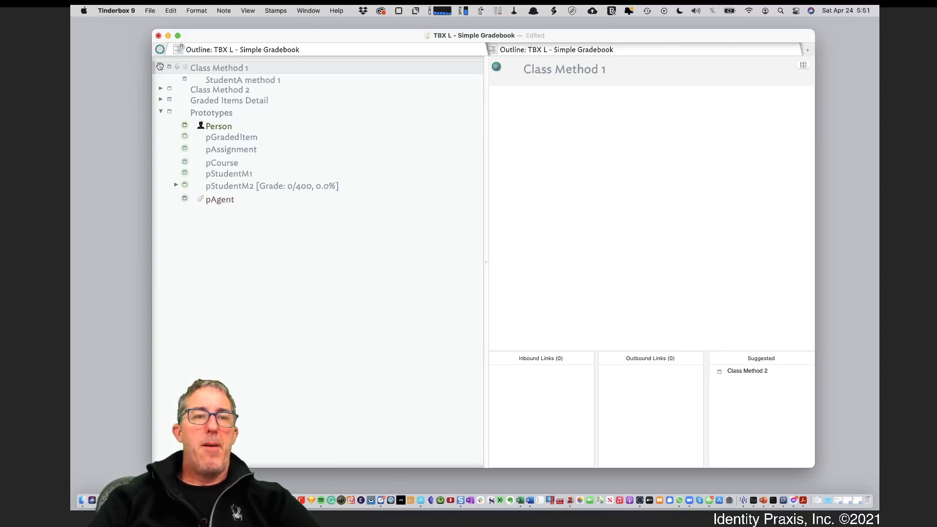
click(218, 81)
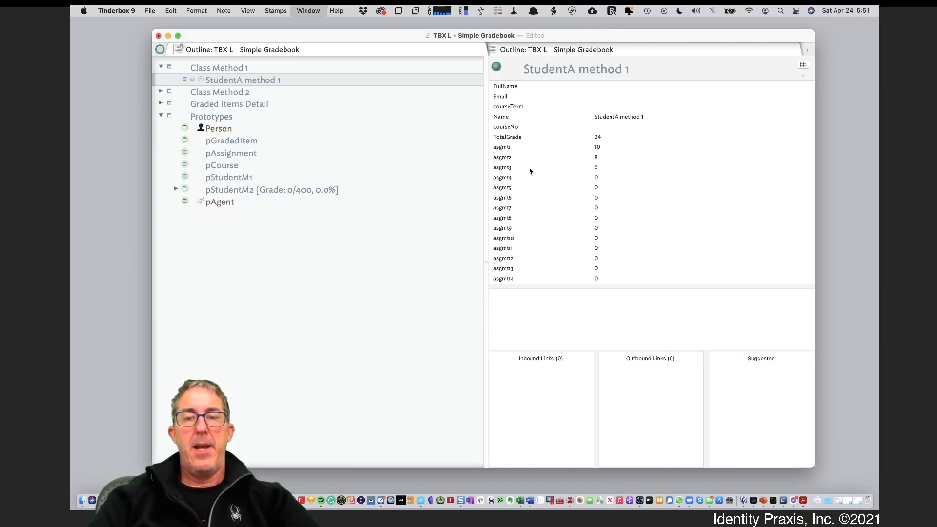
Open the Document Inspector's user attributes and look through the list of attributes defined for the gradebook.
key(super+1)
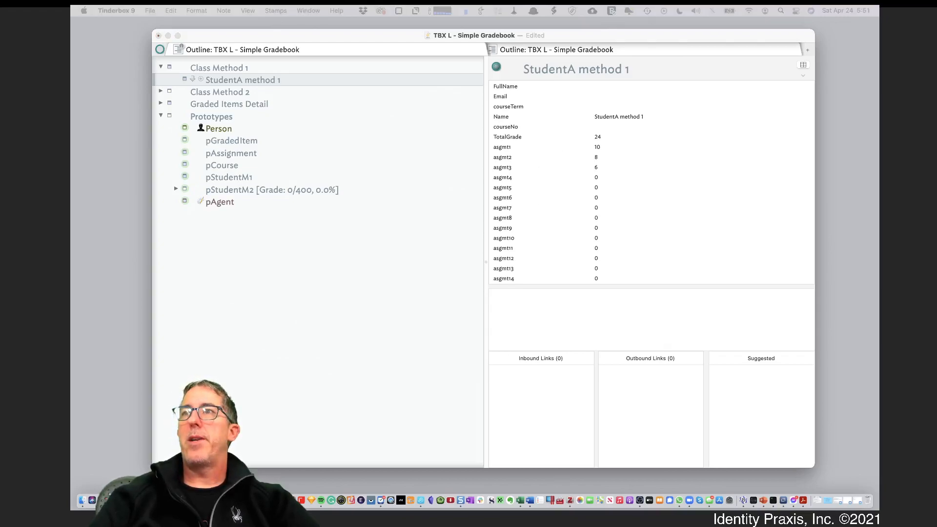
drag(697, 5, 687, 216)
click(662, 252)
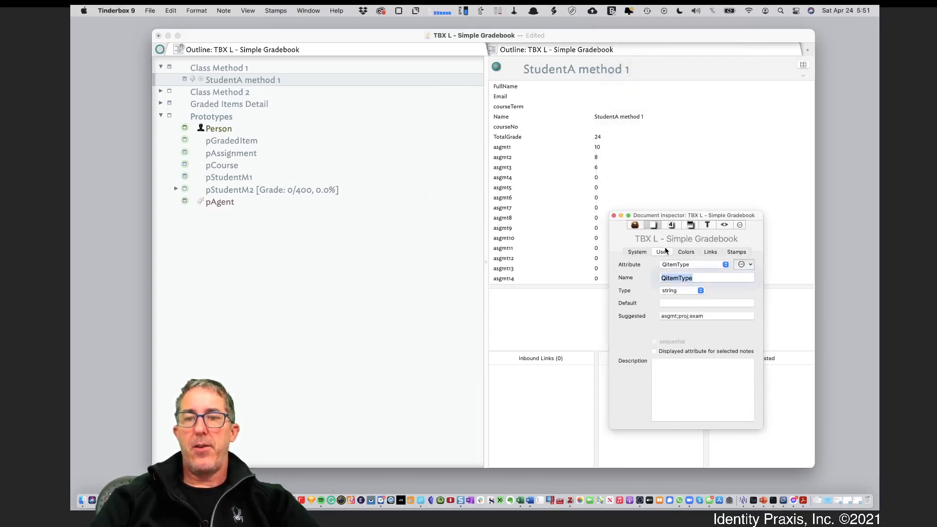
click(687, 266)
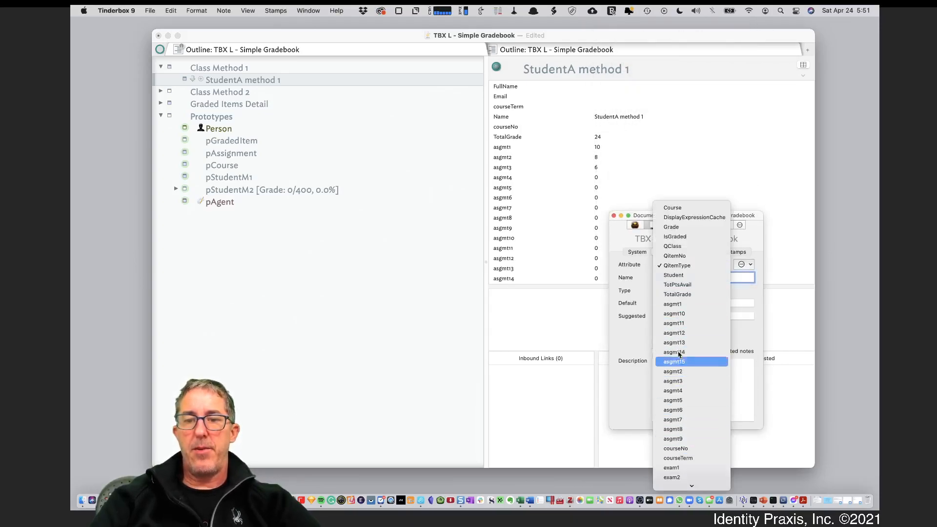
click(635, 301)
click(528, 297)
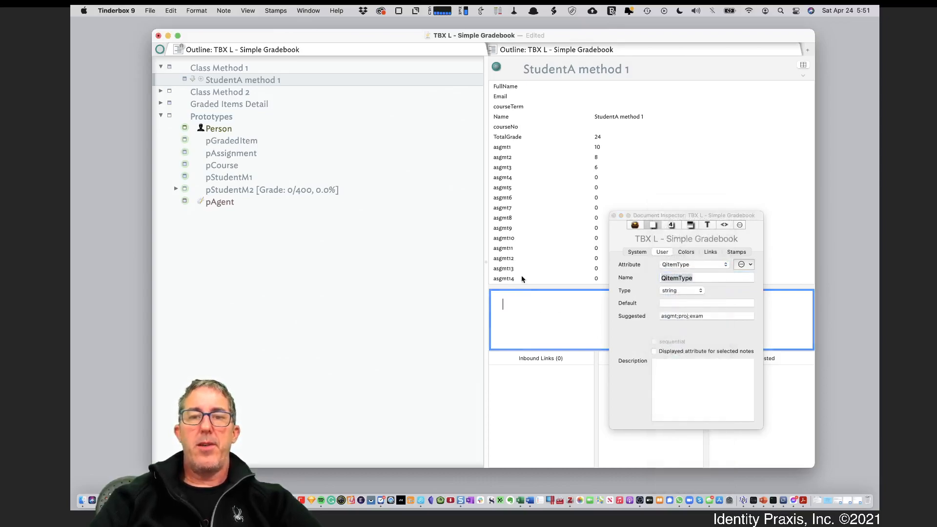
Arrange the inspector beside the document window and review StudentA method 1's assignment, project and exam attributes.
drag(654, 220, 776, 209)
drag(743, 35, 695, 31)
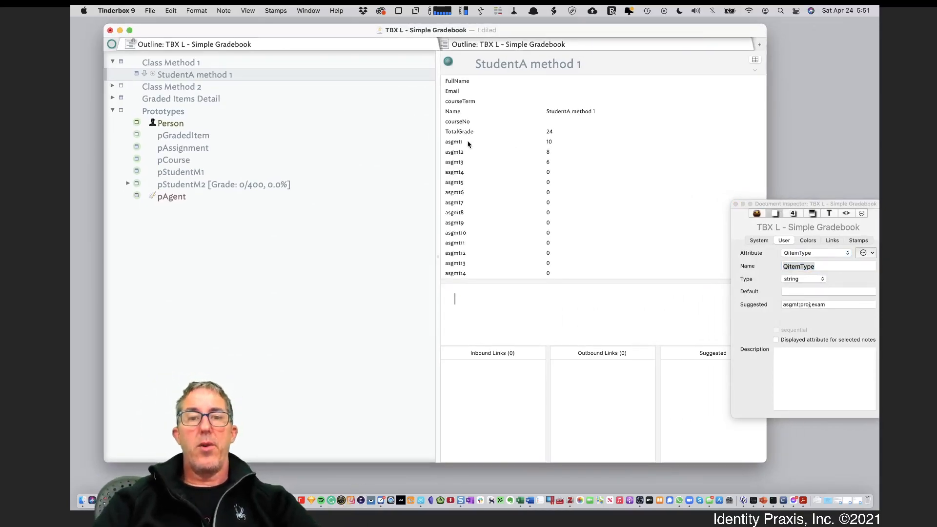
scroll(470, 264, down, 3)
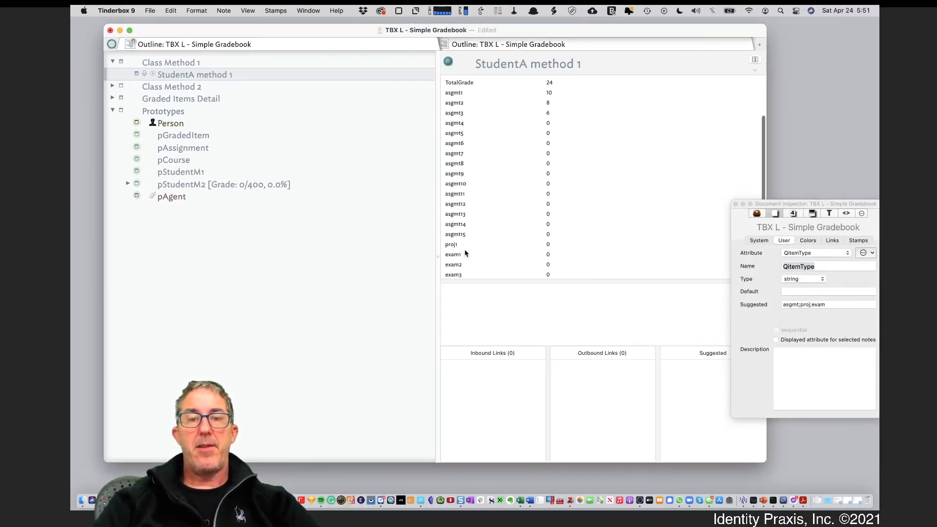
scroll(505, 249, up, 3)
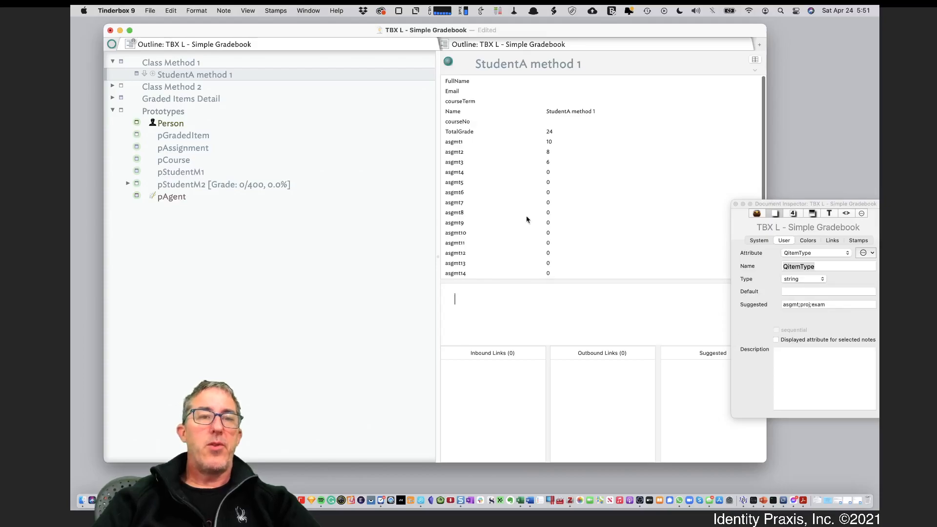
Set asgmt3 of StudentA method 1 to 10 and reselect the note to refresh its TotalGrade.
click(564, 162)
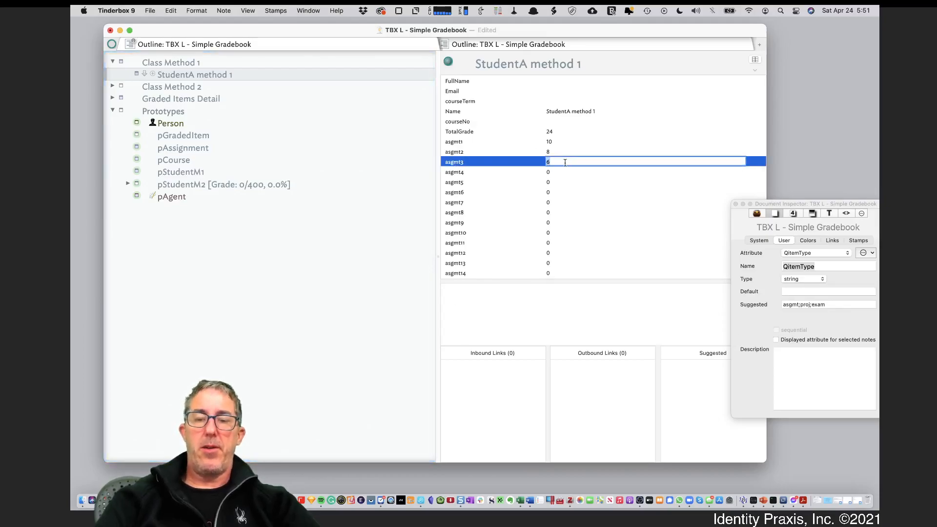
text(10\)
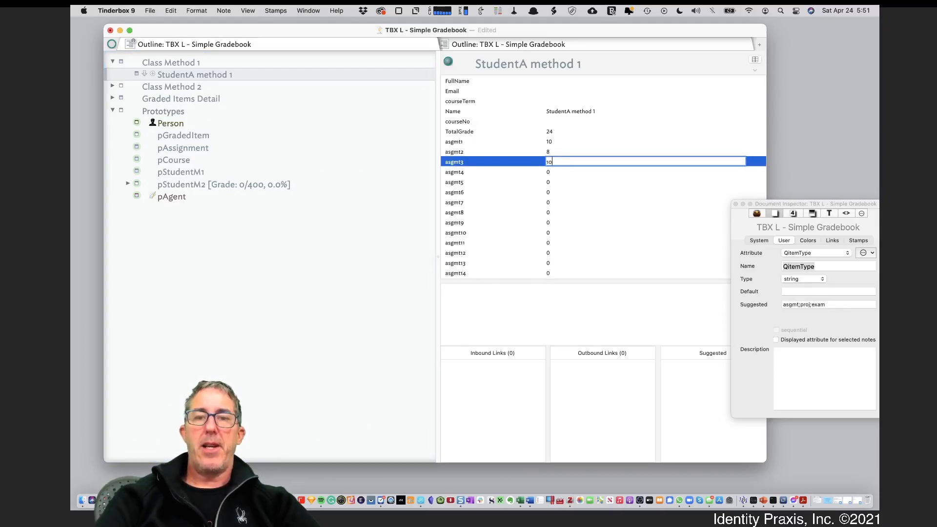
key(Return)
click(564, 163)
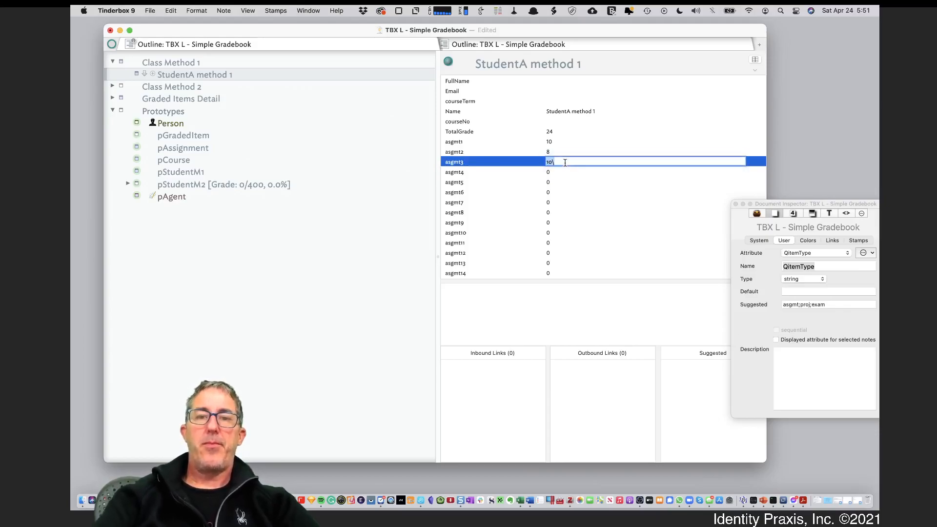
key(Return)
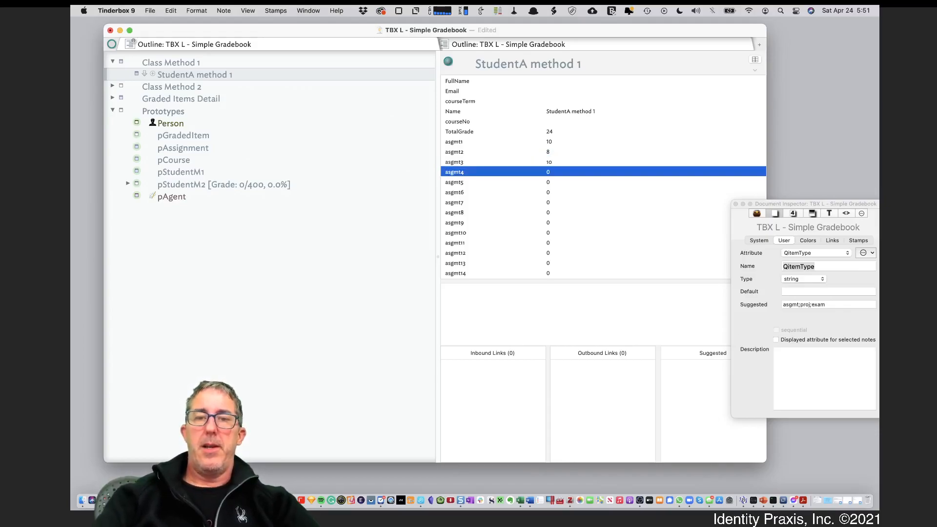
click(215, 66)
click(215, 75)
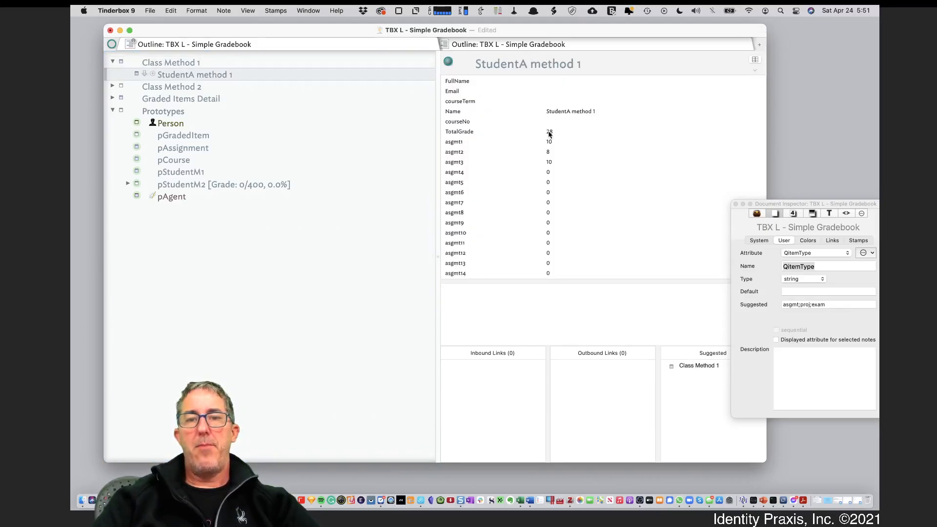
Set asgmt4 of StudentA method 1 to 4 and reselect the note to refresh its TotalGrade.
click(549, 175)
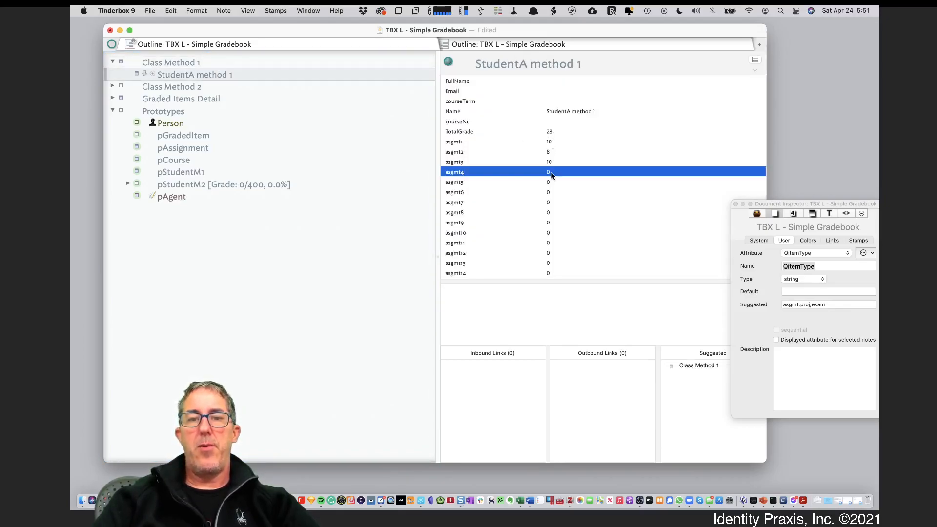
text(4)
key(Return)
click(533, 140)
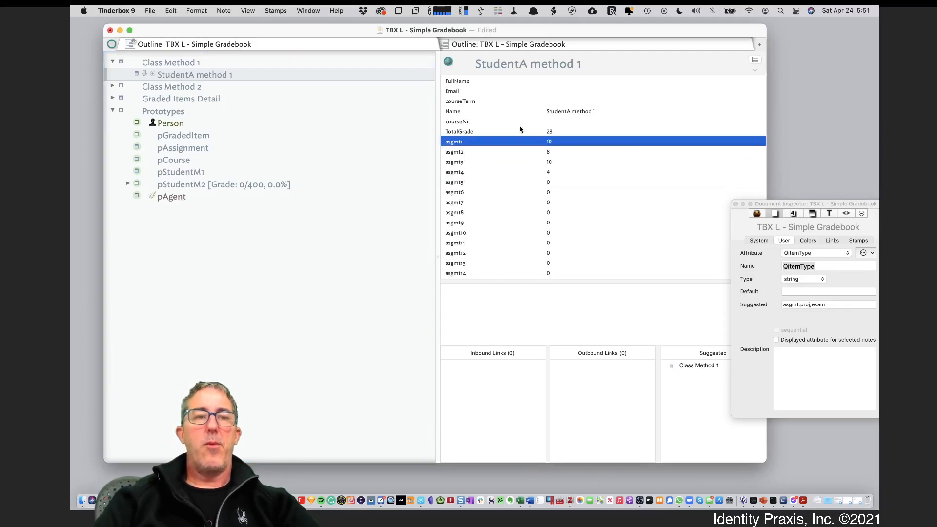
click(220, 76)
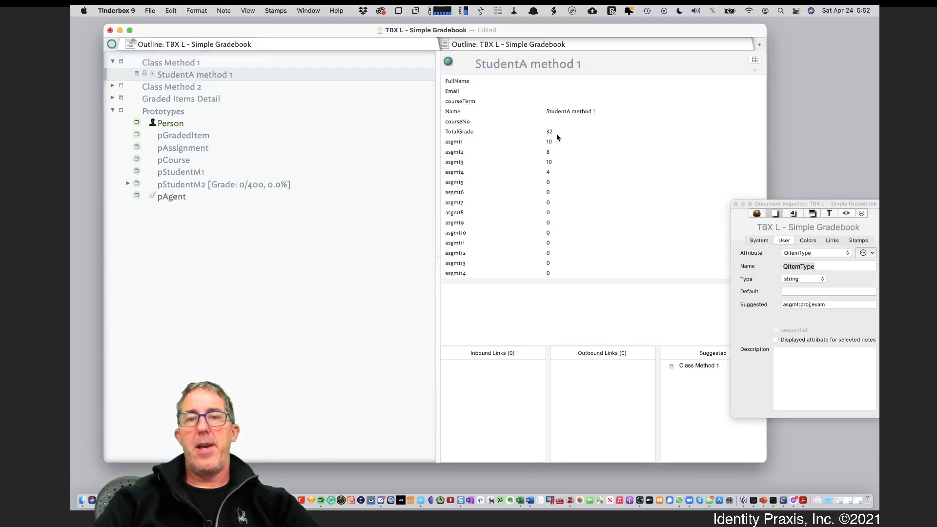
Show the edict of StudentA method 1 in the Action Inspector to examine the TotalGrade formula.
drag(843, 204, 811, 106)
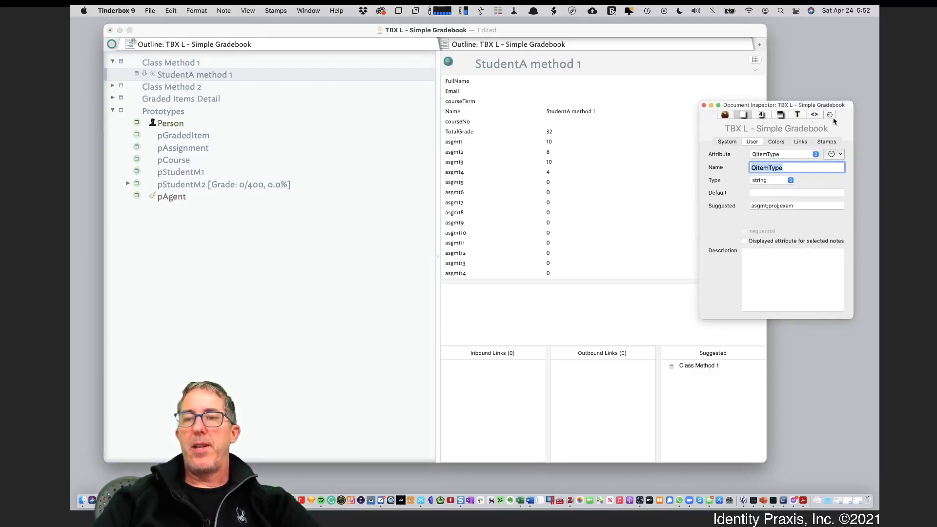
click(829, 115)
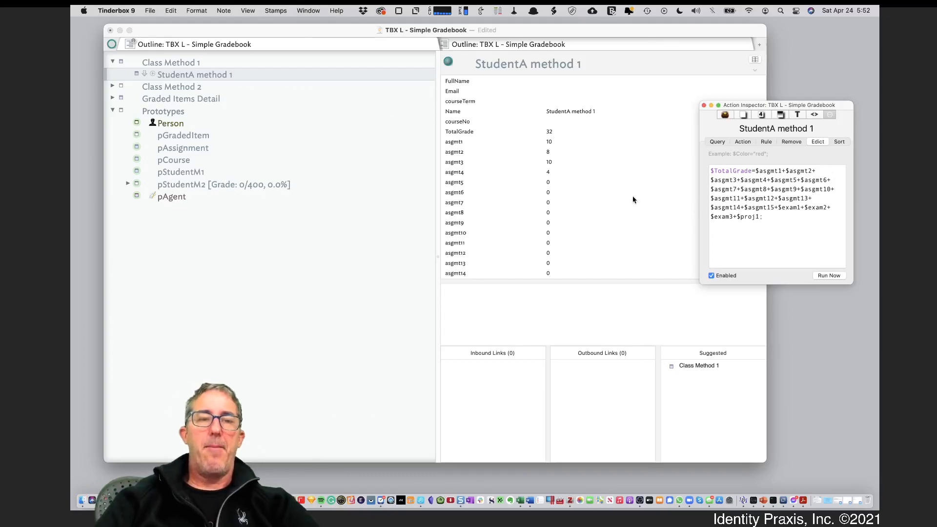
Create a note named "StudentB method 2" directly below StudentA method 1 in the Class Method 1 container.
click(173, 75)
key(Return)
text(Stud)
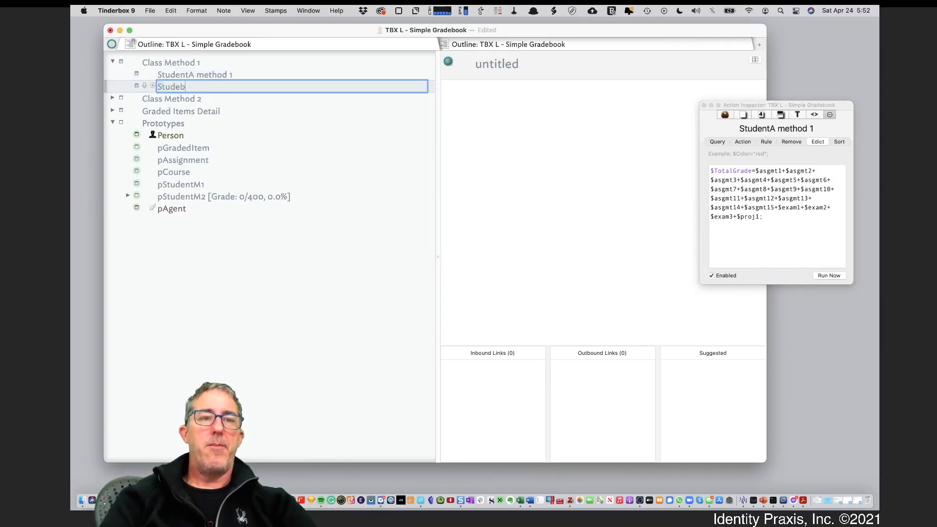
text(eb)
key(BackSpace)
key(BackSpace)
key(BackSpace)
text(ud)
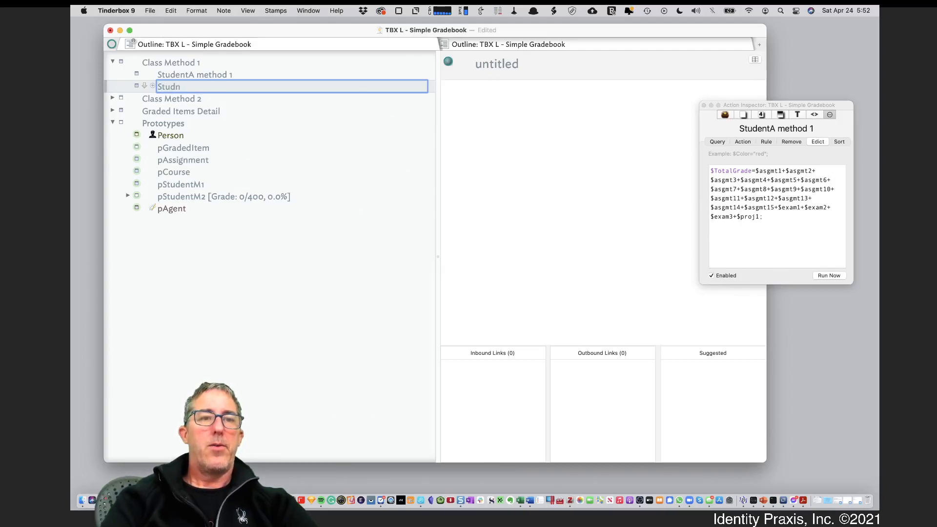
text(entB method 2)
key(Return)
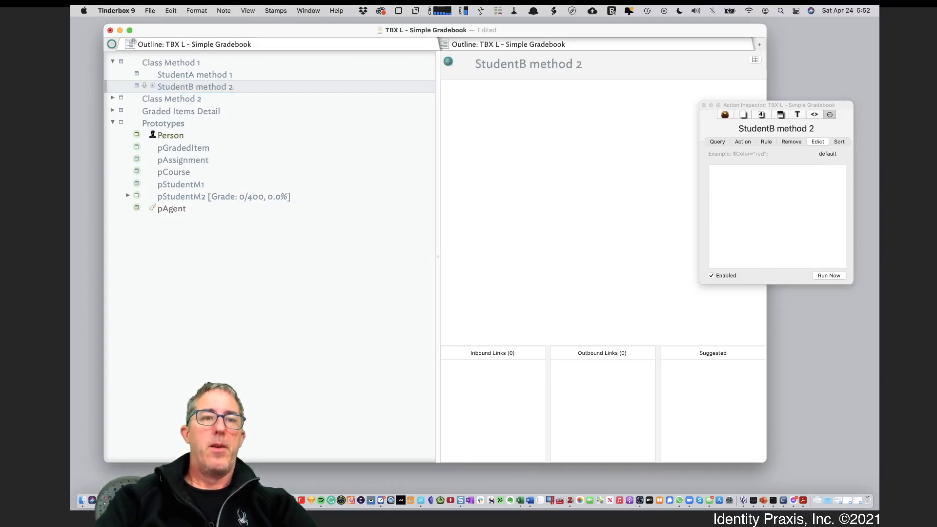
Rename the new student note to "StudentB method 1" and assign it the pStudentM1 prototype.
key(Return)
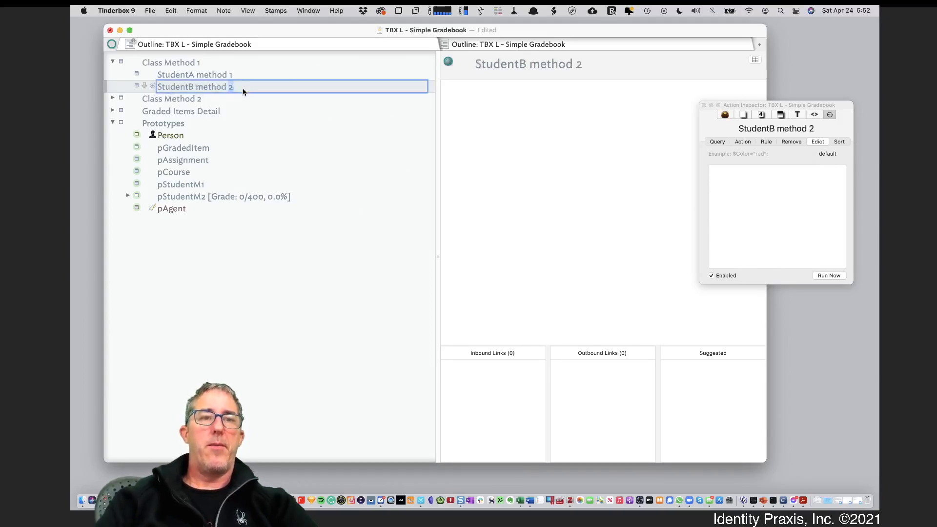
text(1)
key(Return)
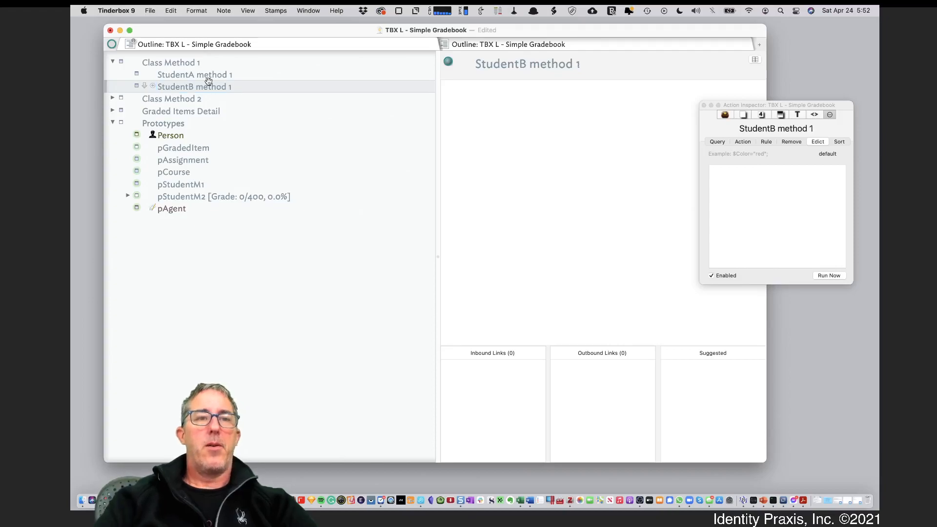
click(137, 89)
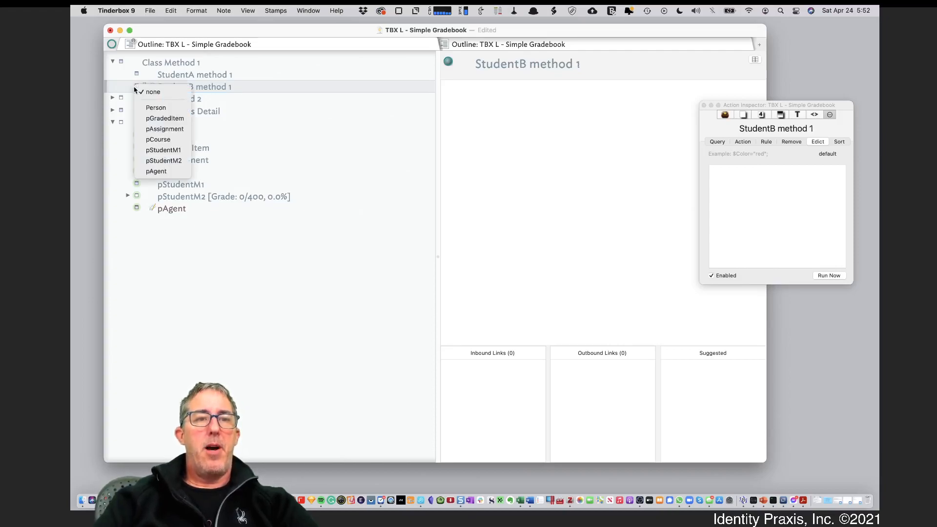
click(154, 151)
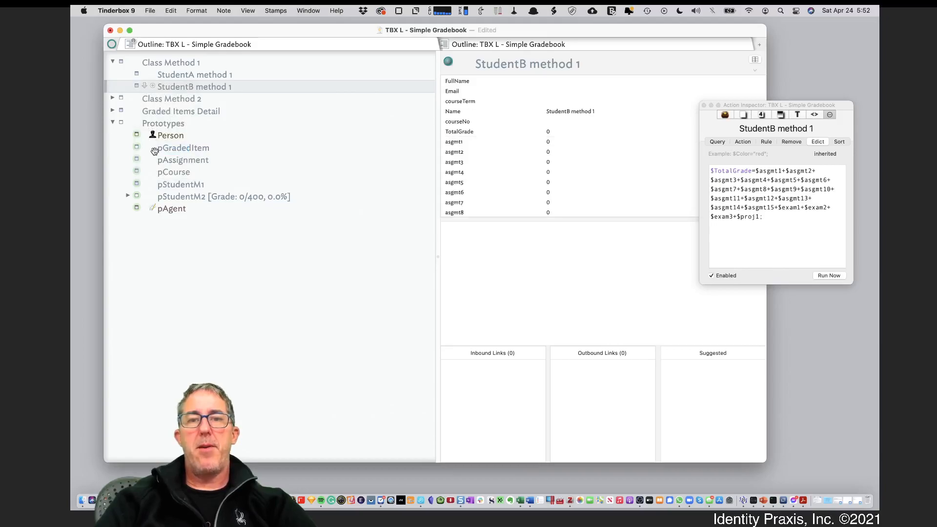
Set asgmt1 of StudentB method 1 to 10 and check the TotalGrade of both student notes.
click(561, 143)
click(560, 143)
text(1)
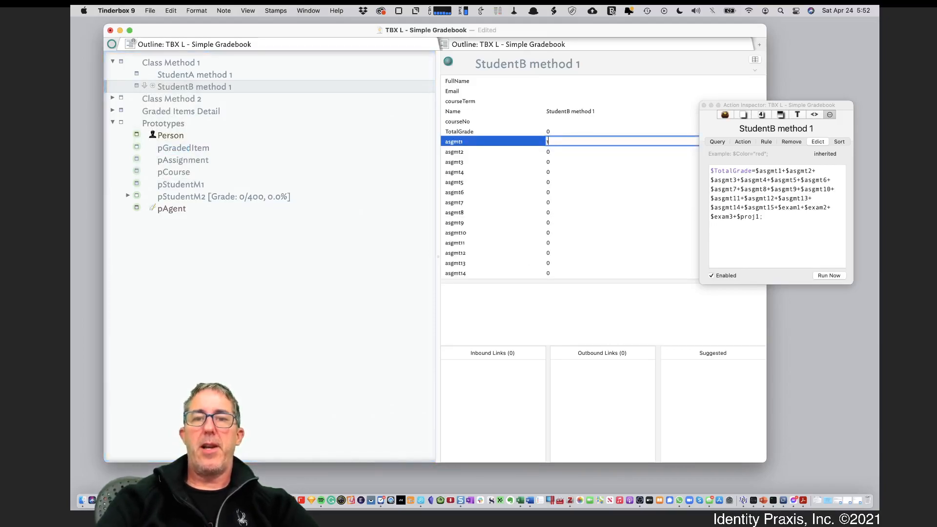
key(Return)
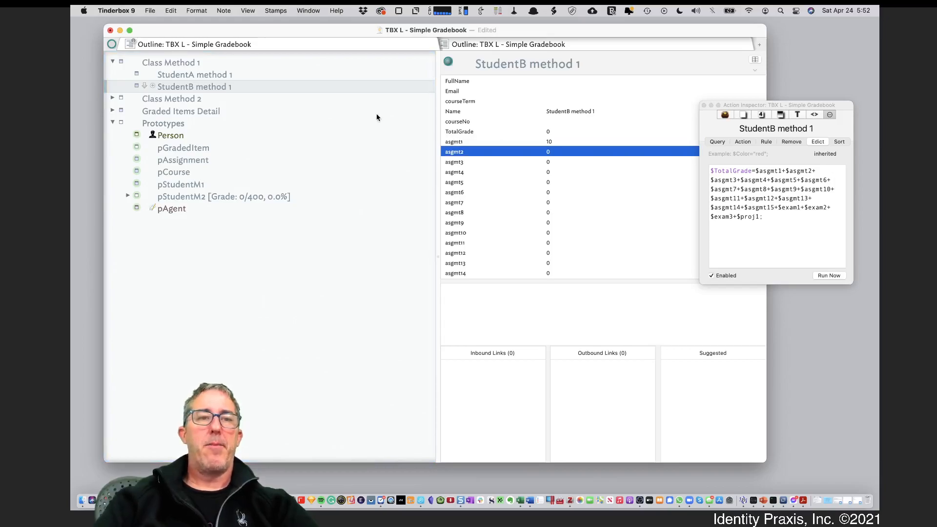
click(250, 77)
click(246, 87)
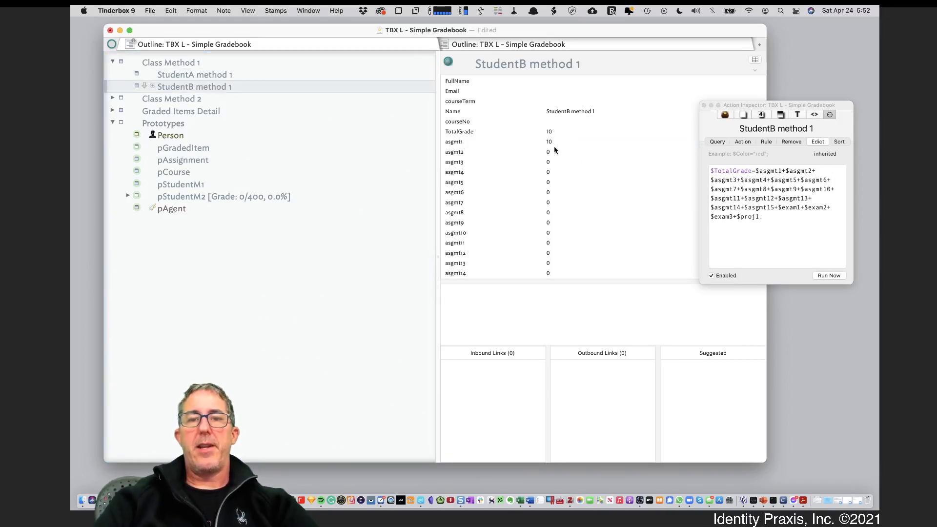
click(251, 78)
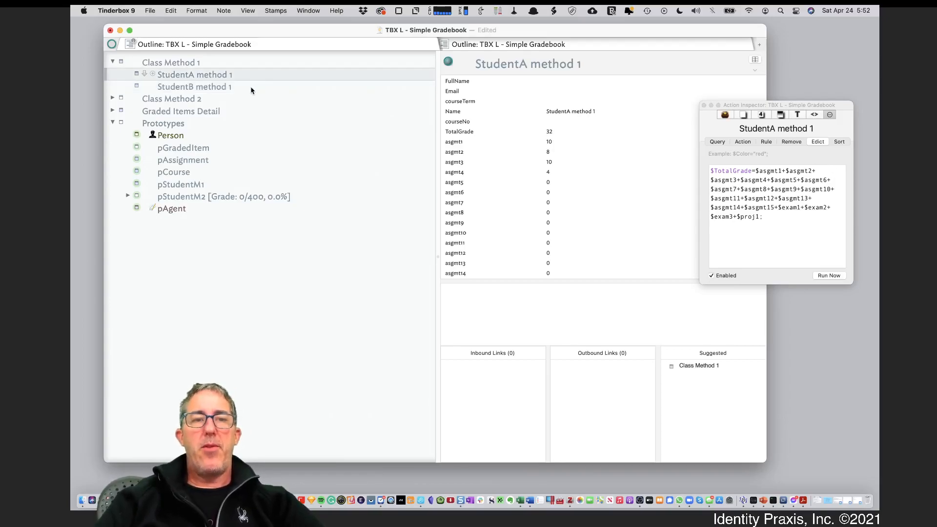
click(253, 87)
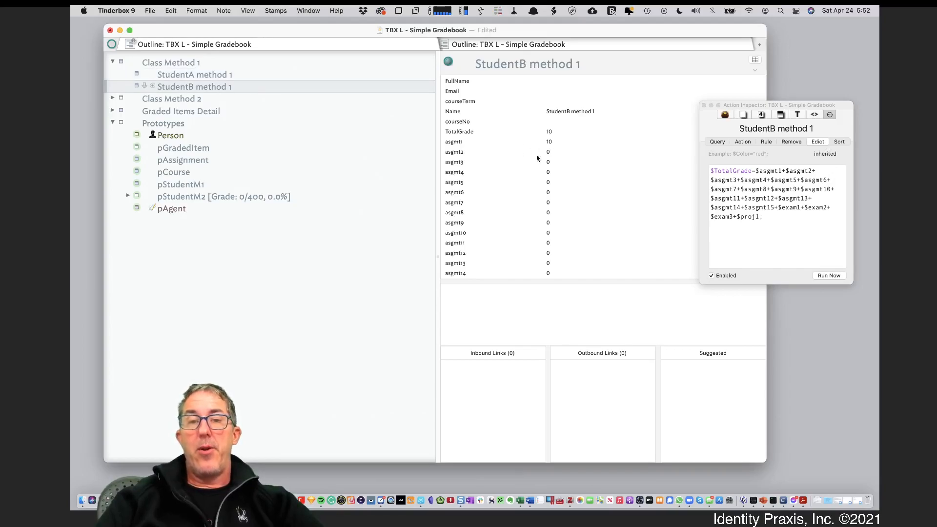
Review StudentB method 1's attributes and switch the outline from Class Method 1 to the collapsed student notes of Class Method 2.
scroll(547, 255, down, 3)
scroll(549, 219, up, 3)
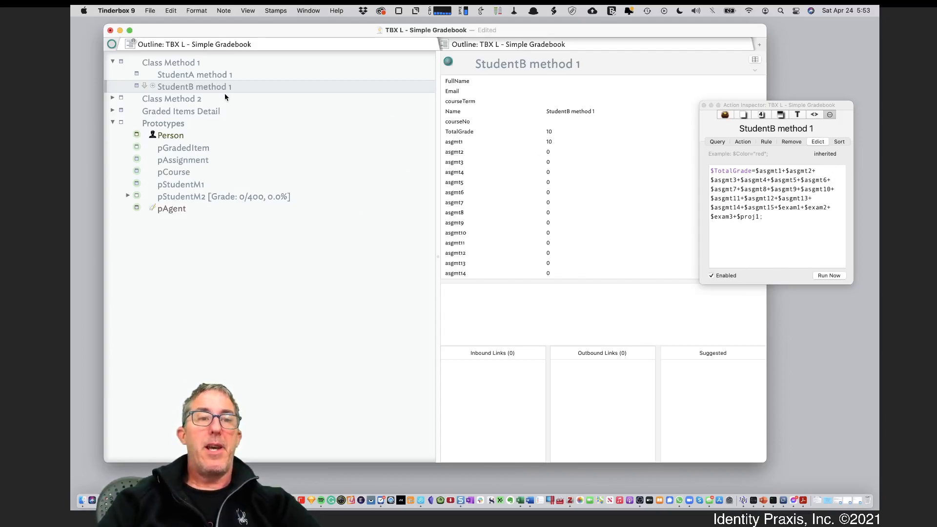
click(114, 61)
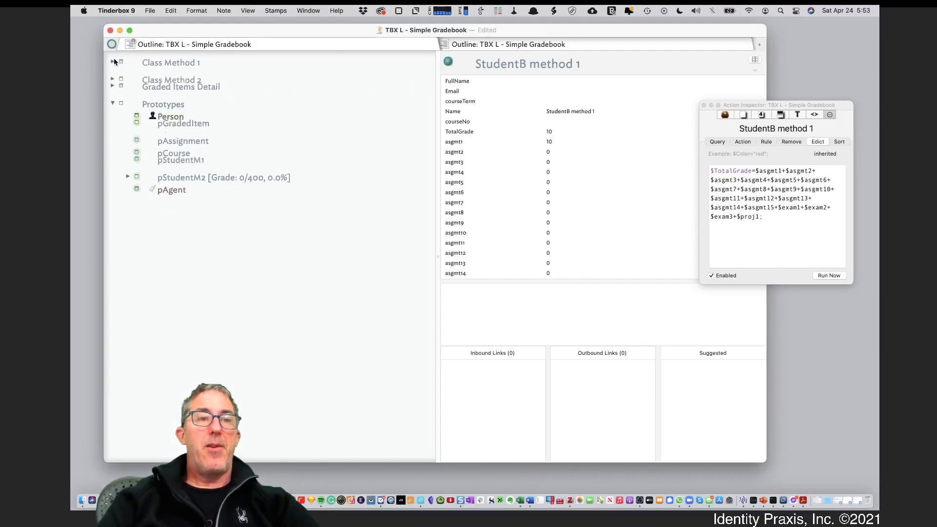
click(113, 75)
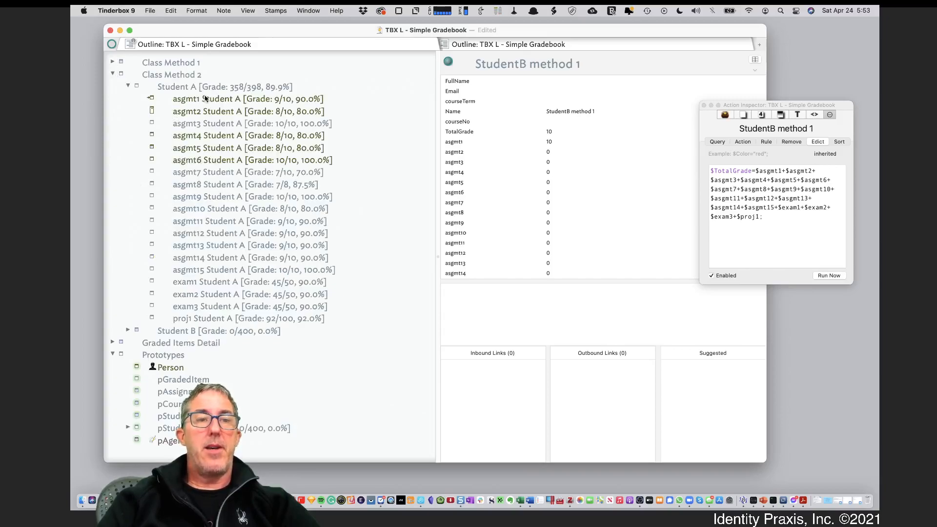
click(128, 86)
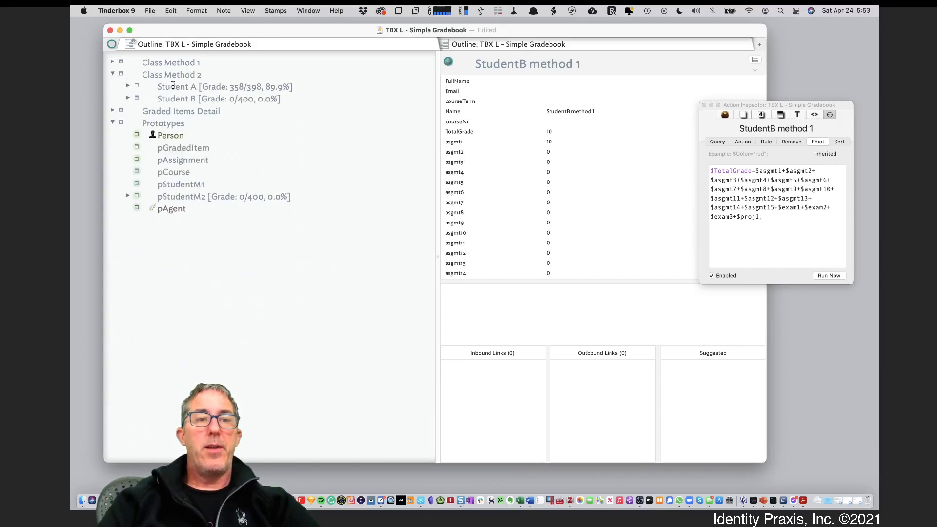
Create a note named "Student C" below Student B in Class Method 2 and assign it the pStudentM2 prototype.
click(177, 89)
click(183, 98)
key(Return)
text(Student C)
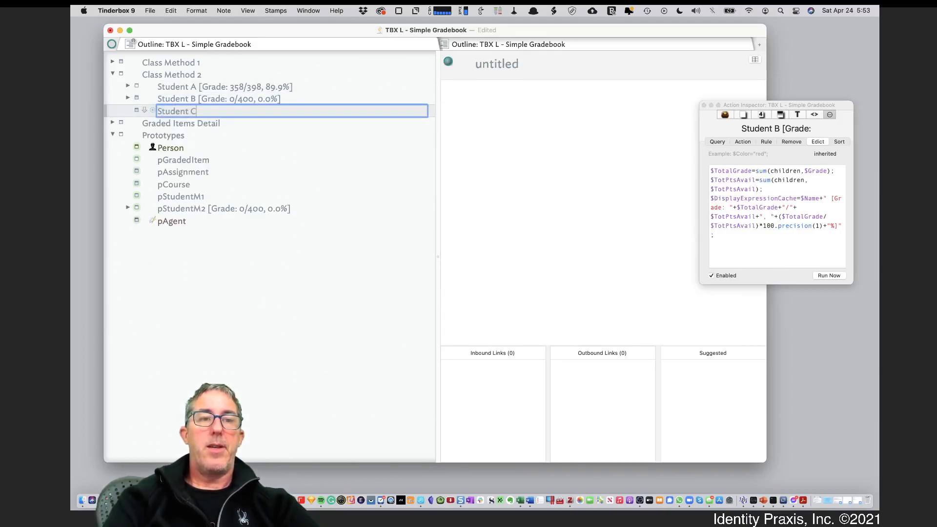
key(Return)
click(137, 111)
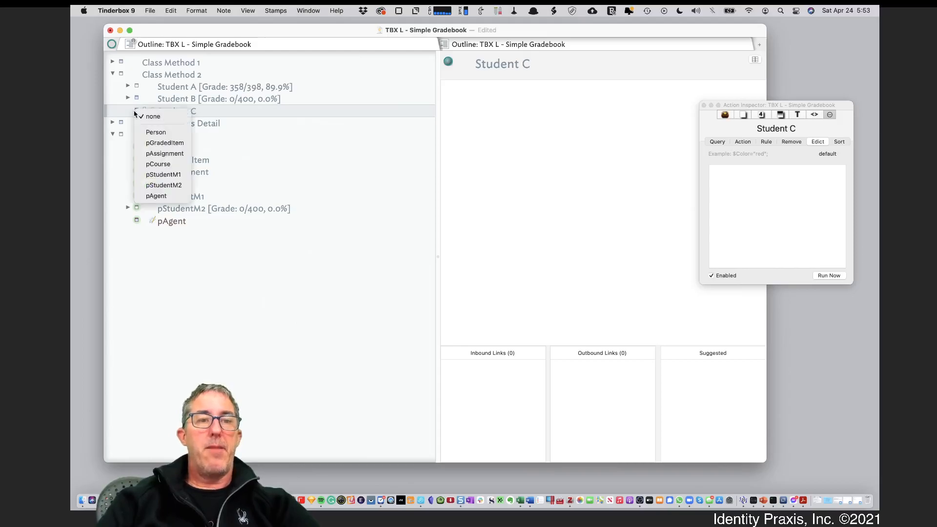
click(149, 185)
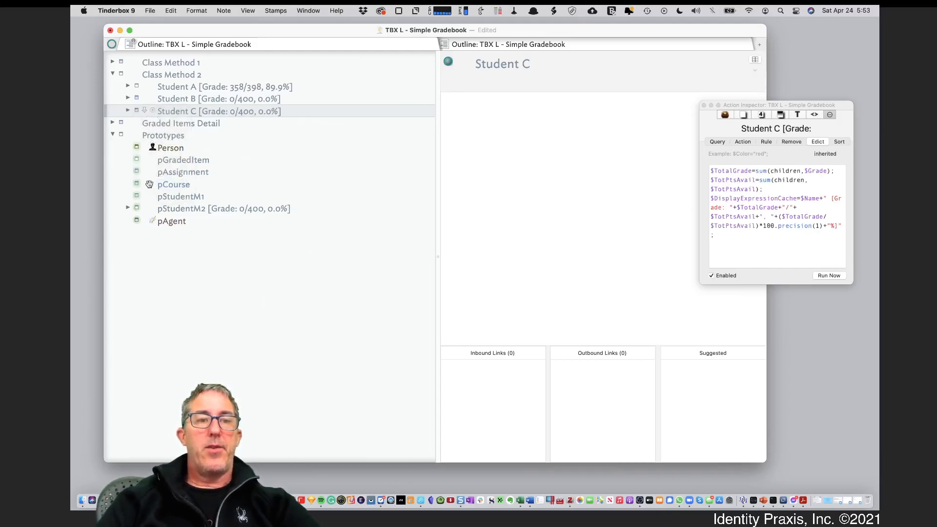
Expand Student C and the pStudentM2 prototype to compare the graded items they contain.
click(128, 110)
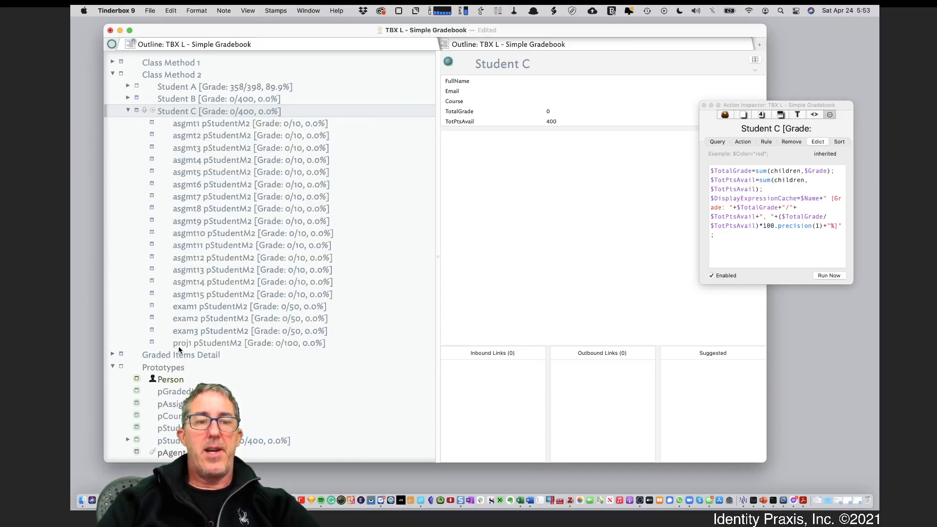
scroll(225, 377, down, 1)
click(127, 439)
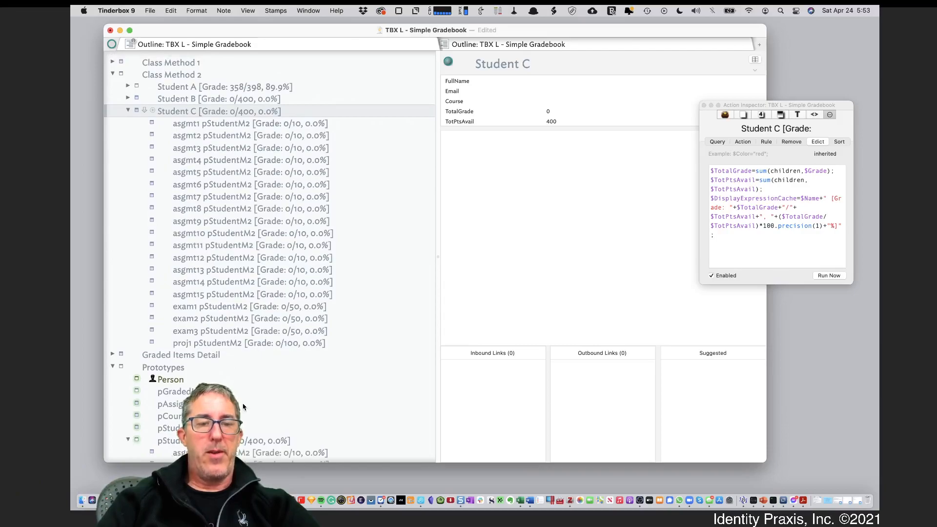
scroll(243, 404, down, 8)
scroll(259, 415, down, 5)
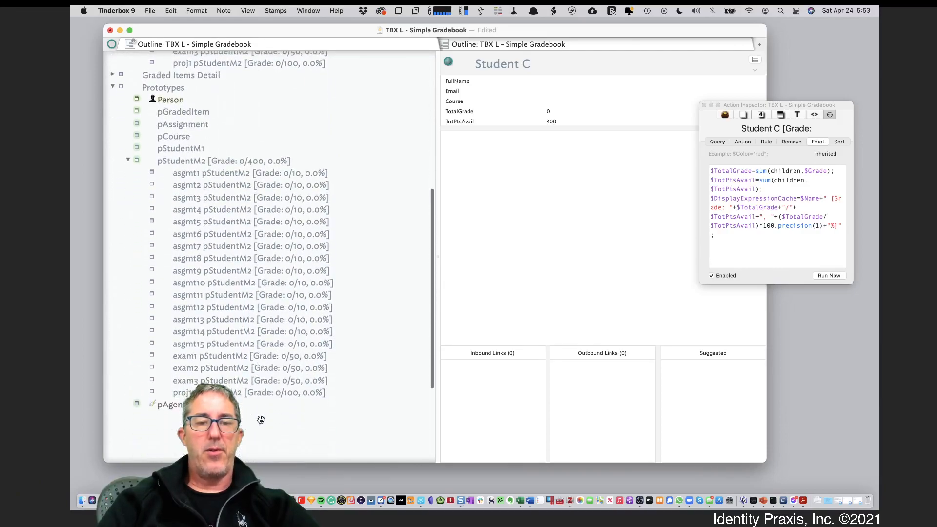
Examine the attributes and assigned prototype of asgmt1 inside pStudentM2, and collapse pStudentM2 again.
click(290, 175)
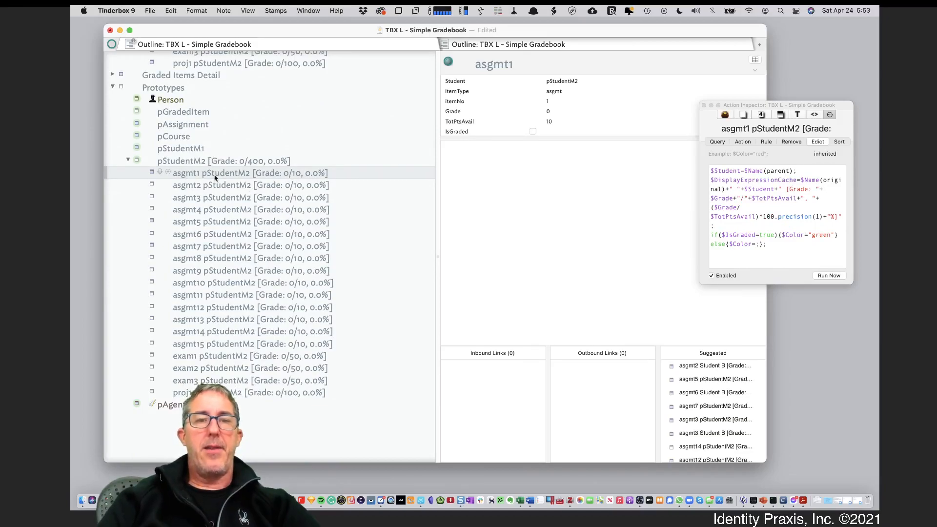
click(151, 174)
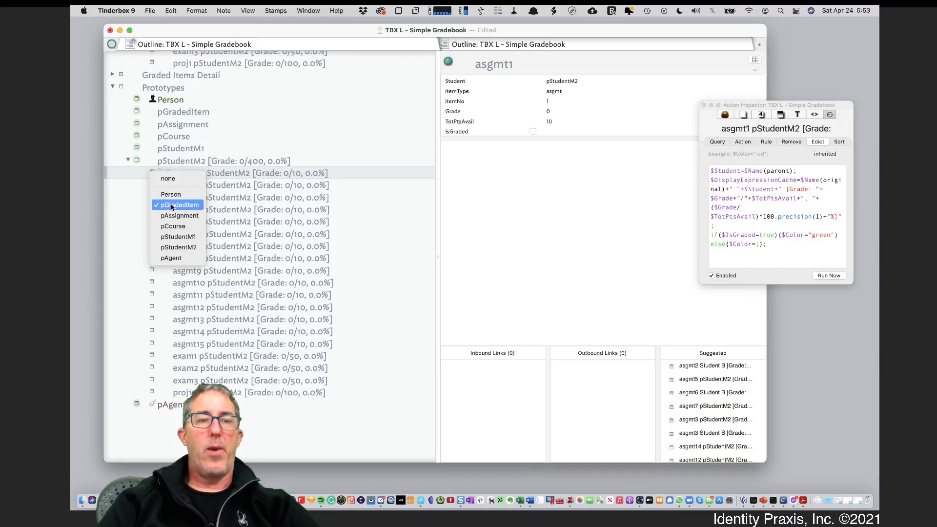
click(248, 201)
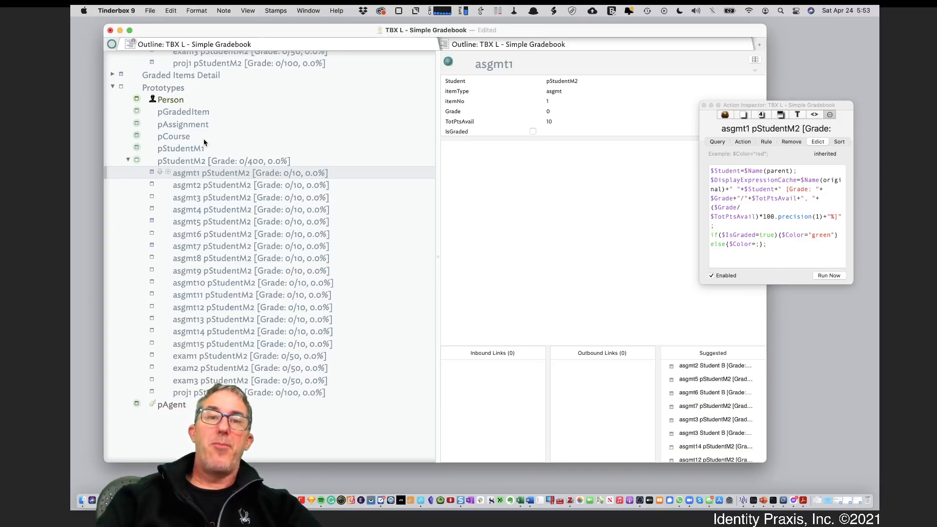
click(127, 161)
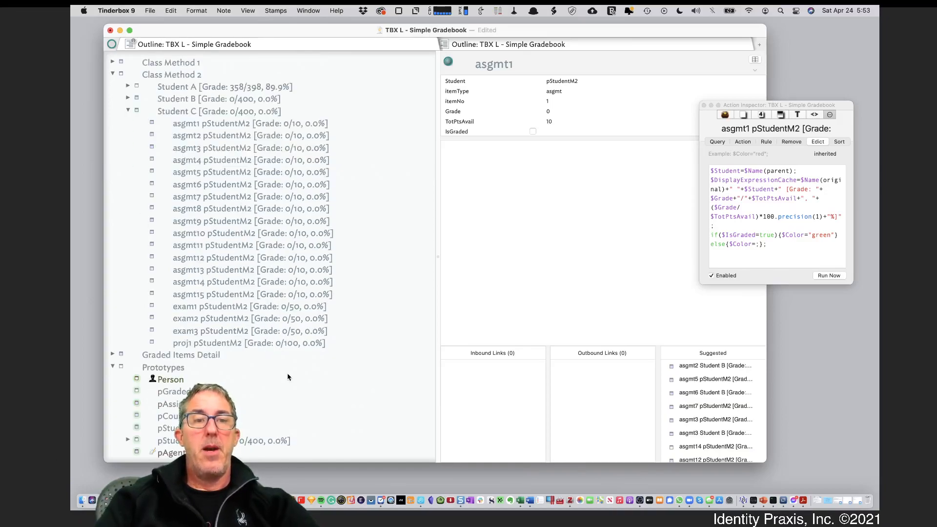
Step through all of Student C's graded items from asgmt1 to proj1 to refresh their displayed student name.
click(301, 133)
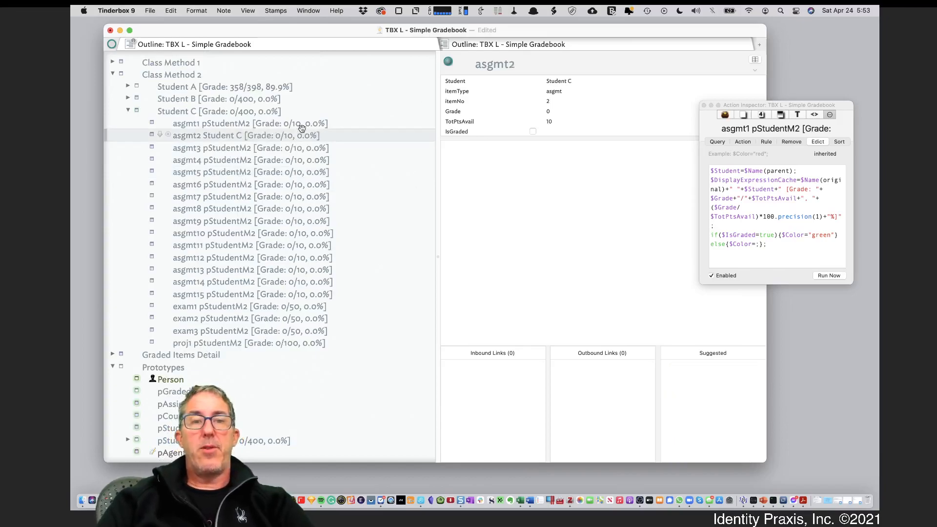
click(296, 116)
click(291, 124)
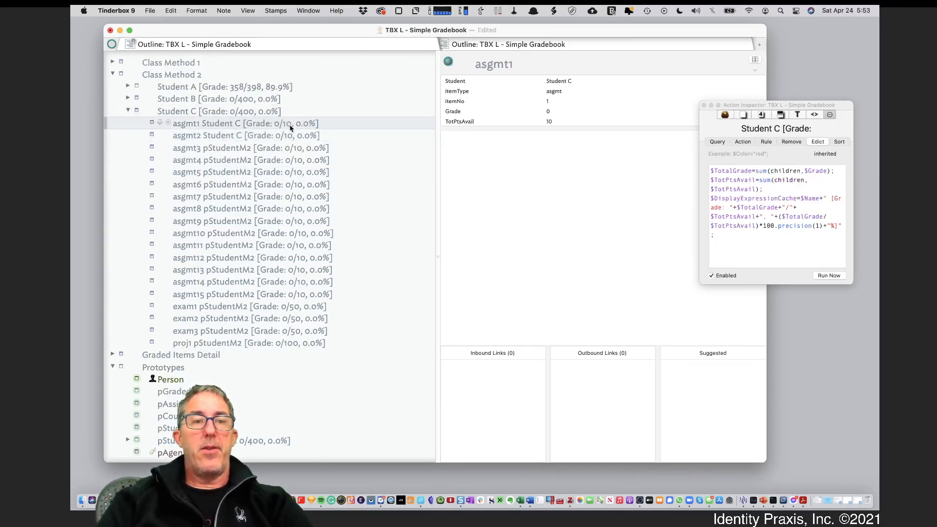
key(Down)
key(Down)
key(Down)
key(Down)
key(Down)
key(Down)
key(Down)
key(Down)
key(Down)
key(Down)
key(Down)
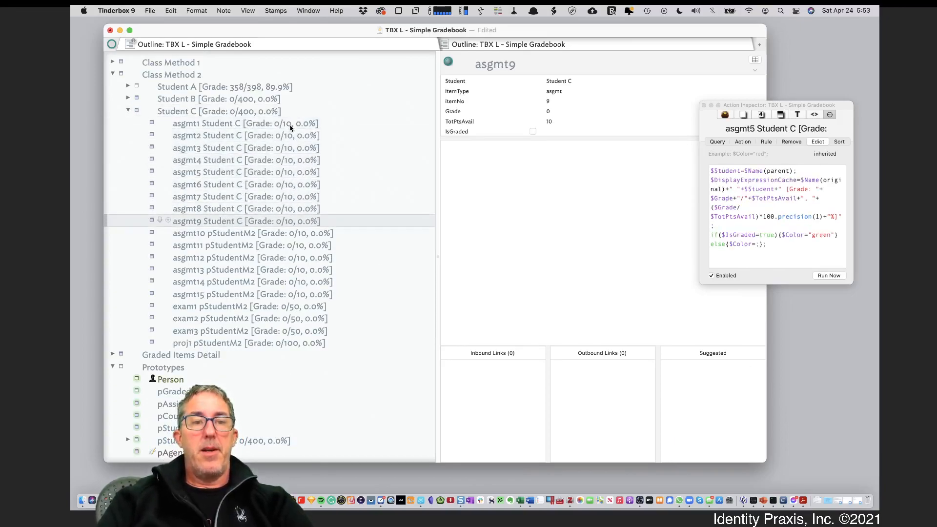
key(Down)
key(Down)
key(Down)
key(Down)
key(Down)
key(Down)
key(Down)
key(Down)
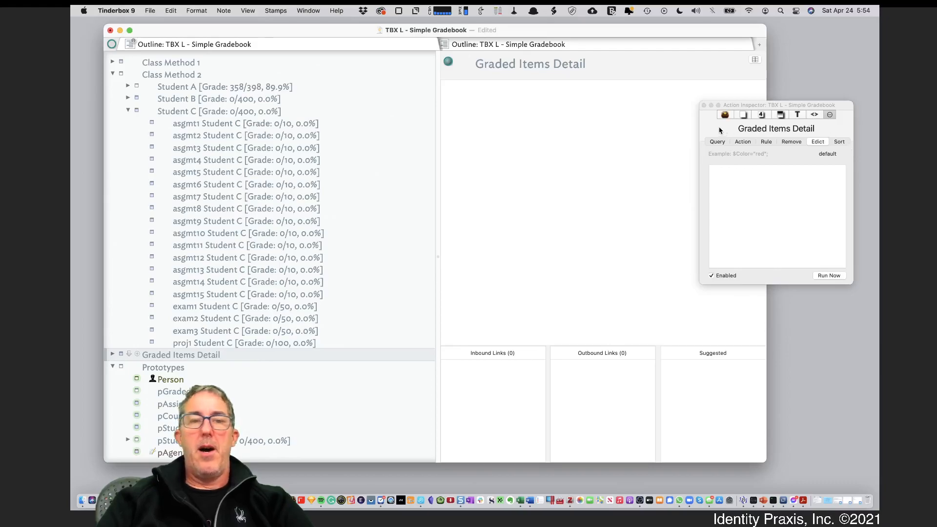
Examine the Student, itemType and itemNo attributes of Student C's asgmt1.
click(263, 126)
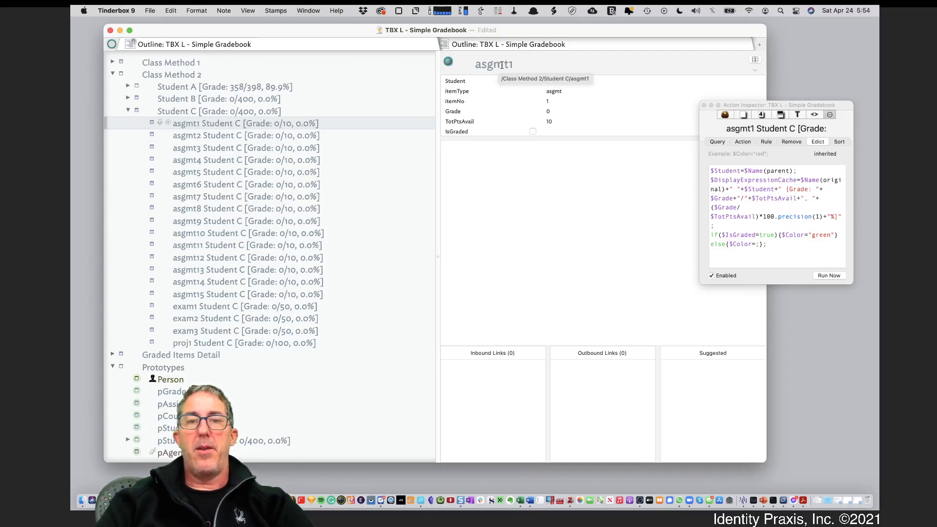
click(473, 84)
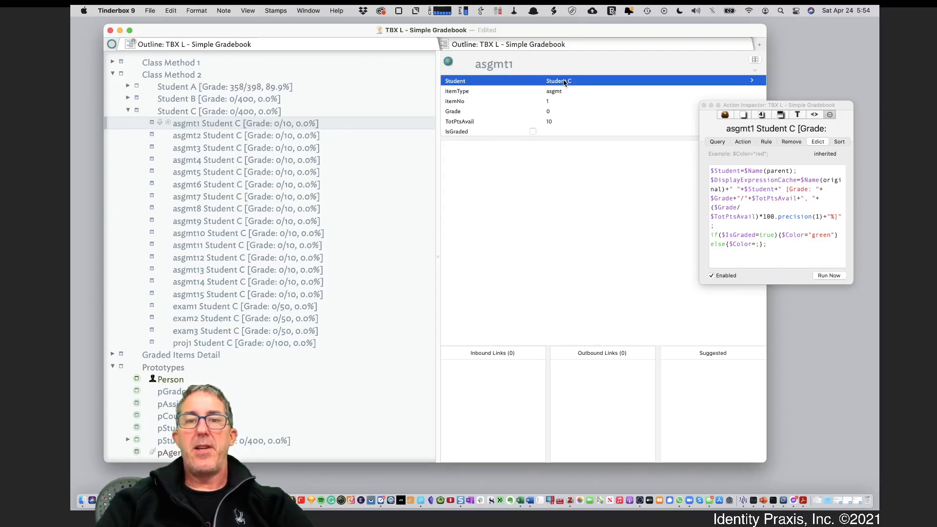
click(545, 92)
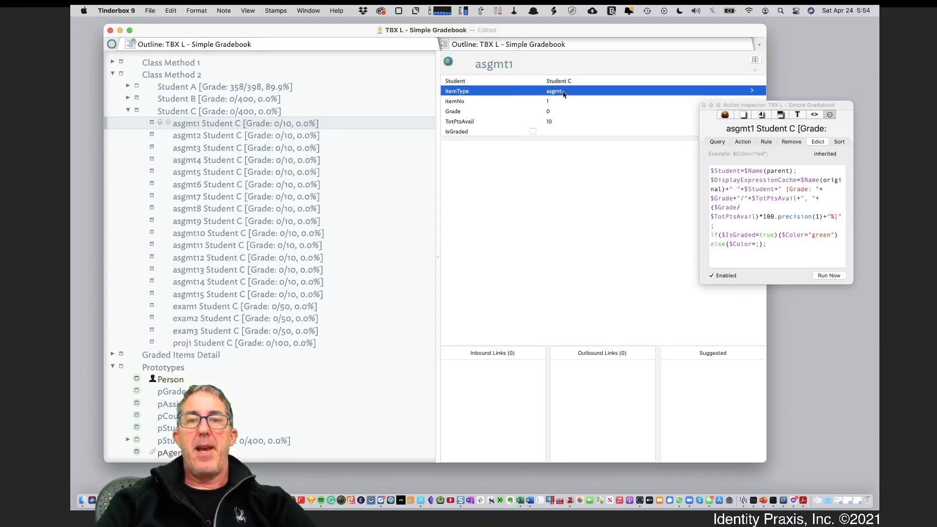
click(547, 103)
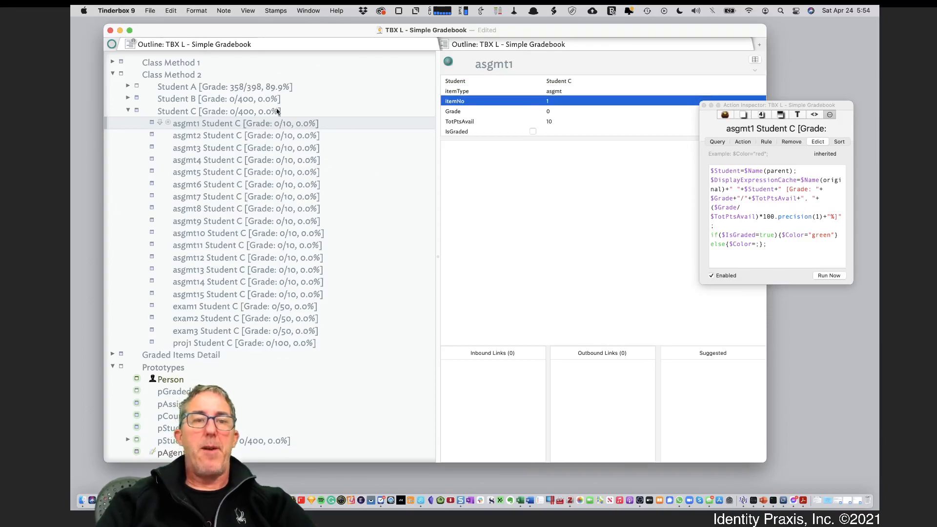
click(245, 148)
click(255, 124)
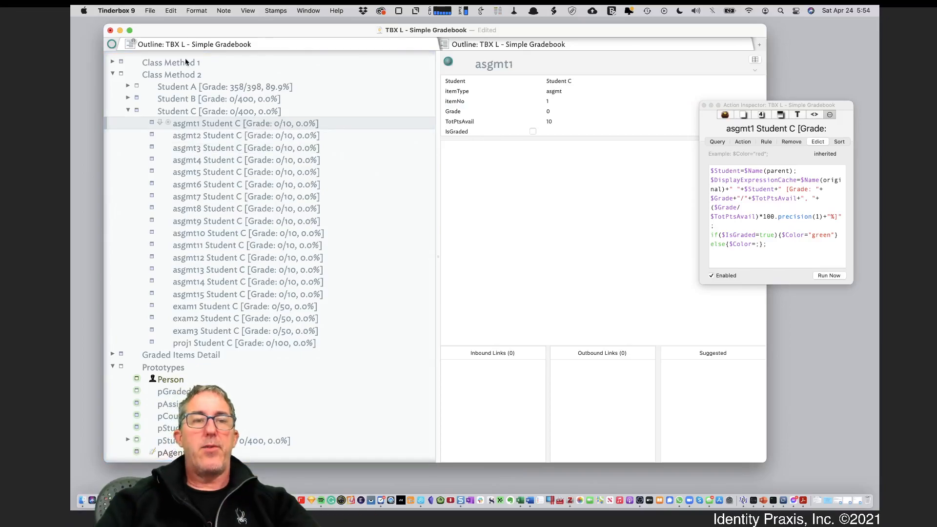
Expand Class Method 1 and view the asgmt1 attribute of StudentA method 1 for comparison.
click(132, 61)
click(112, 62)
click(133, 74)
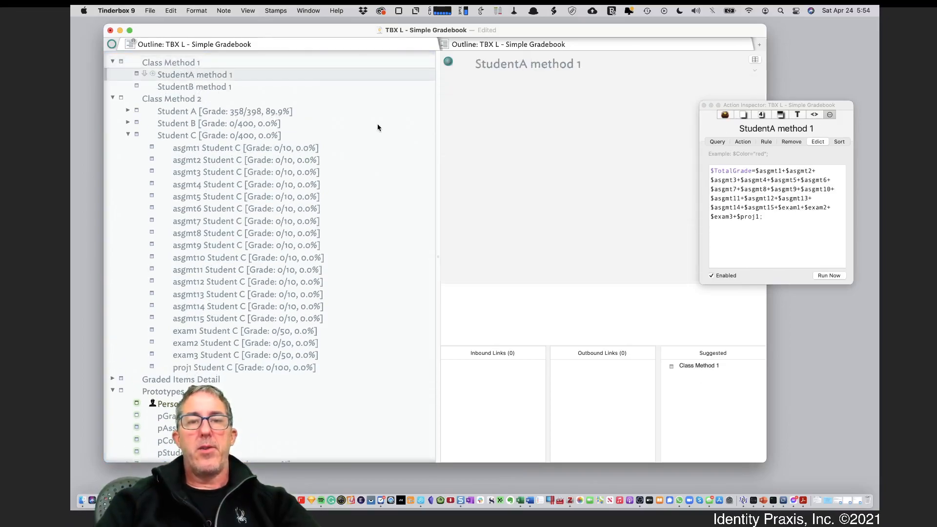
click(552, 141)
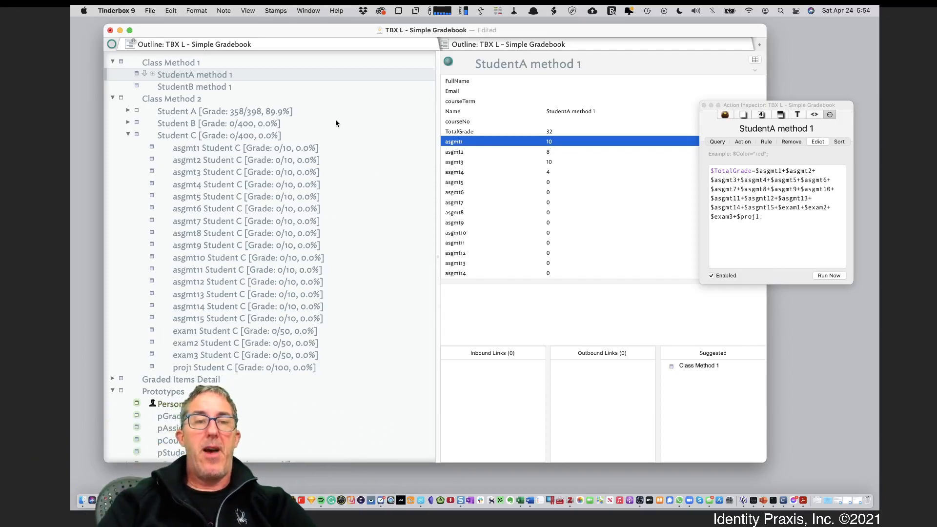
Set the Grade of Student C's asgmt1 to 9.
click(287, 149)
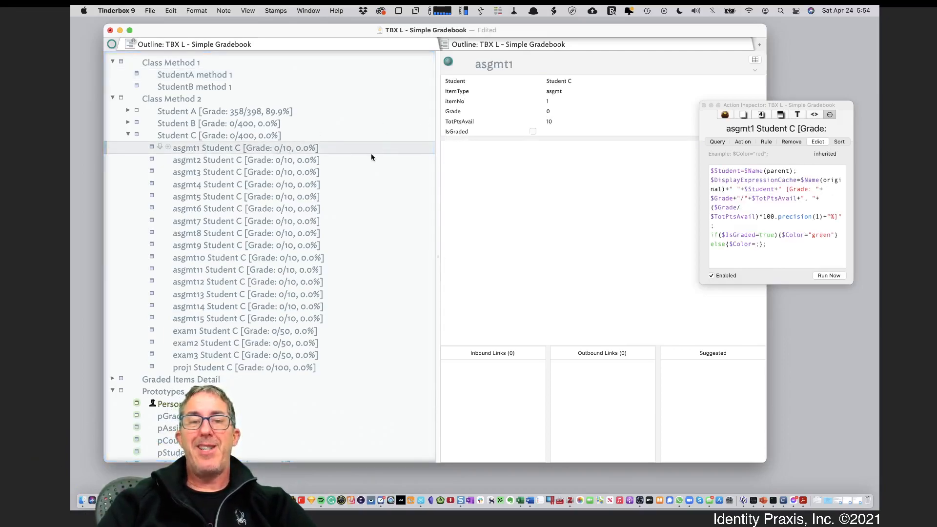
click(551, 103)
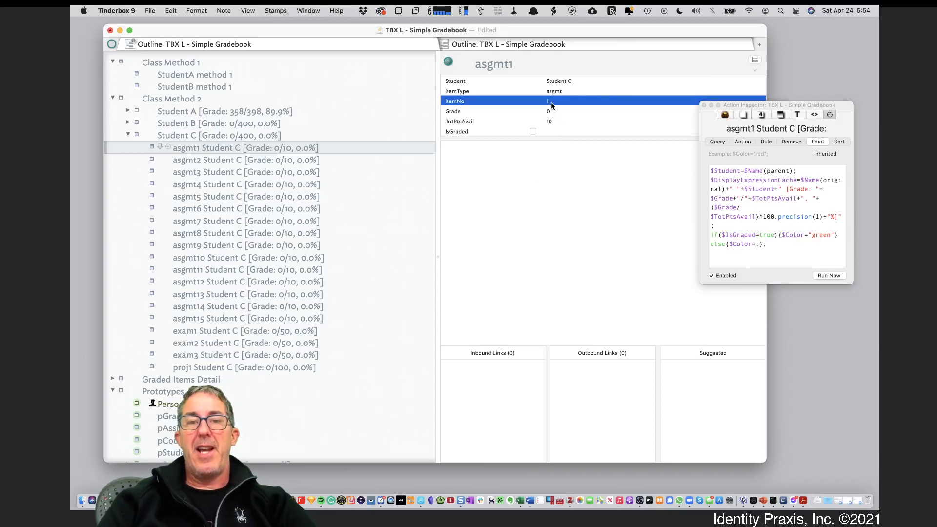
click(548, 112)
click(548, 111)
text(9)
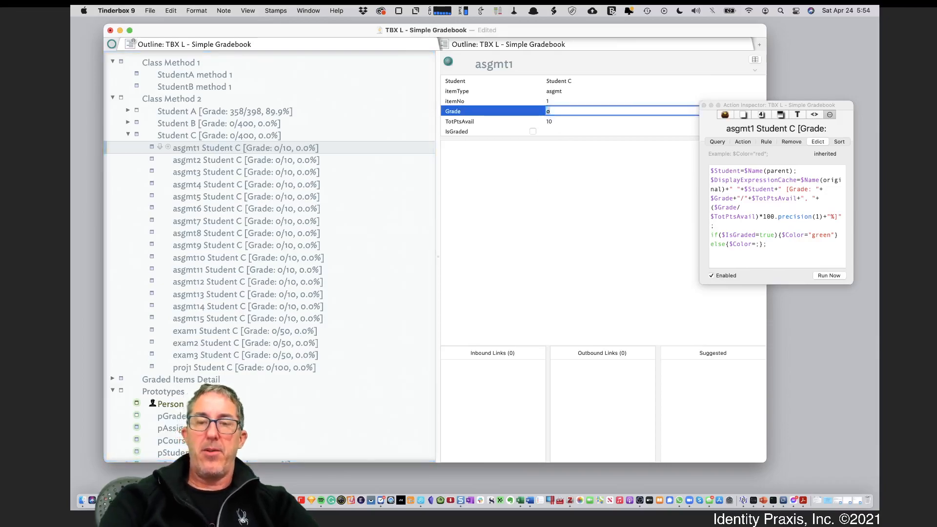
click(522, 122)
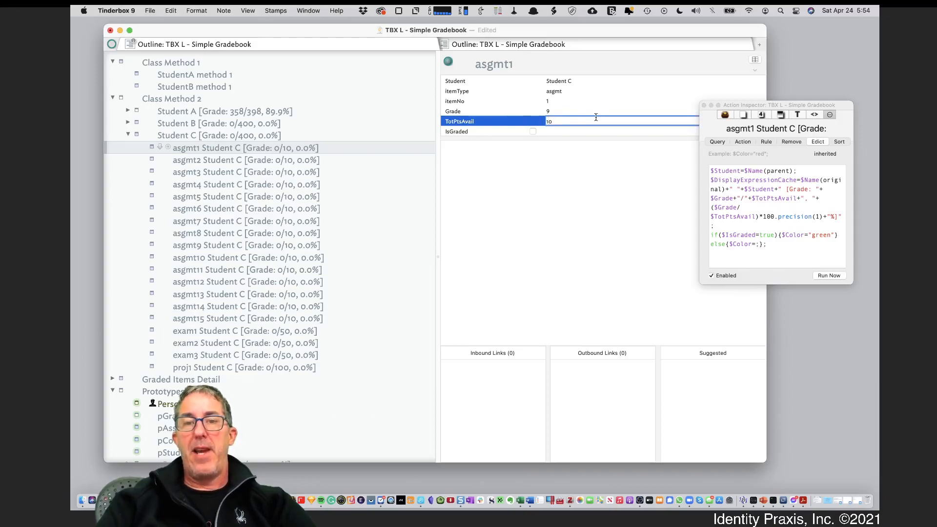
Write the feedback "Did a great job, but missed one point." in the text of Student C's asgmt1.
click(548, 156)
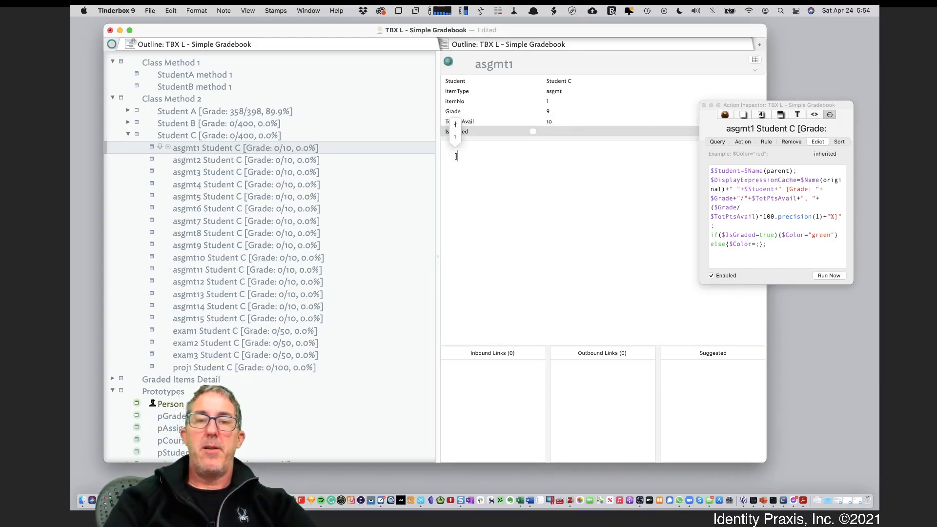
text(Did a great job, but missed)
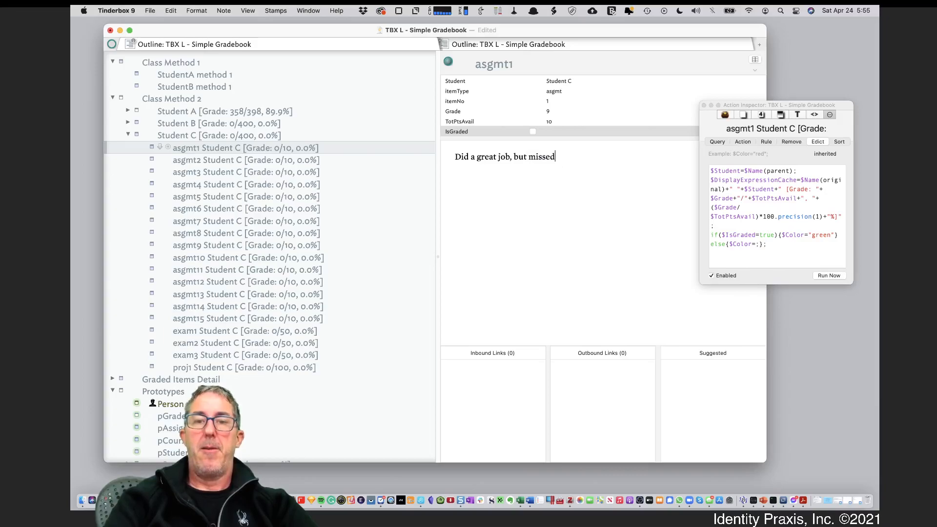
text( on e point.)
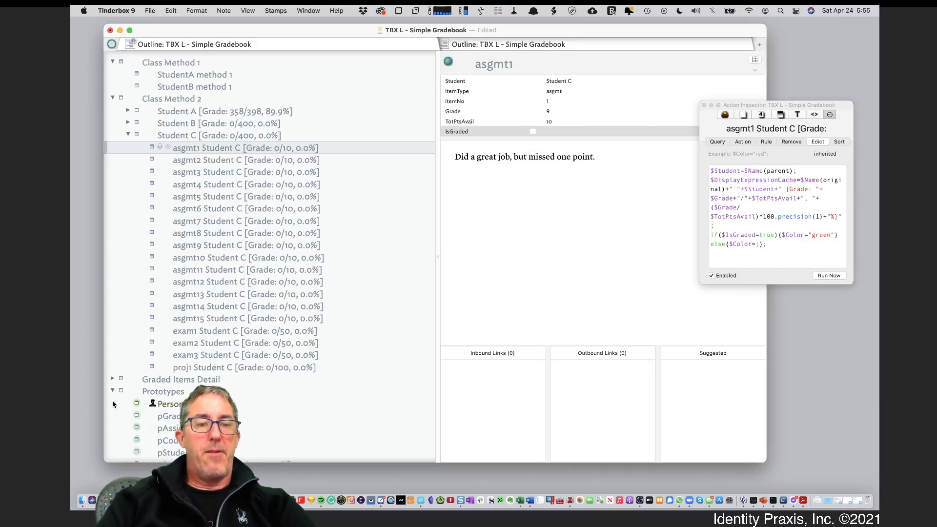
Expand Graded Items Detail and create a link of type Item from A quiz to Student C's asgmt1.
click(112, 379)
click(113, 379)
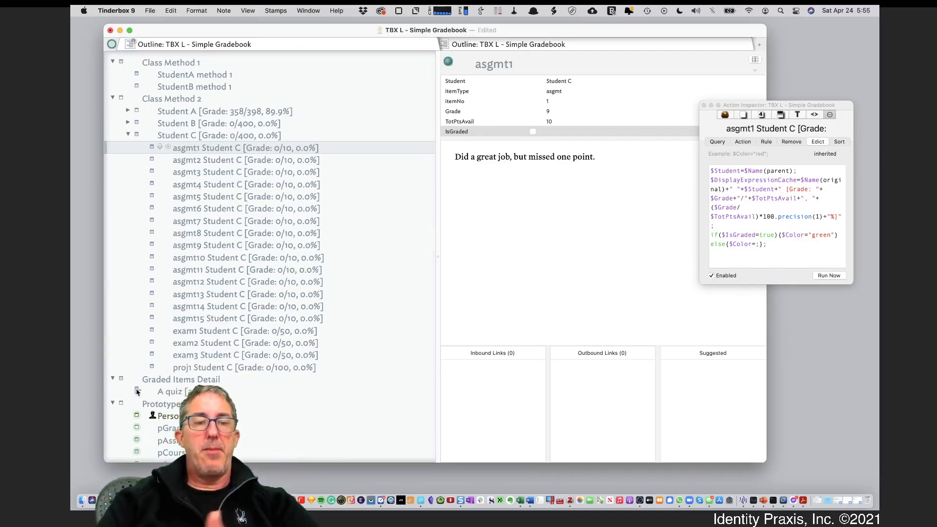
click(169, 391)
drag(144, 390, 153, 151)
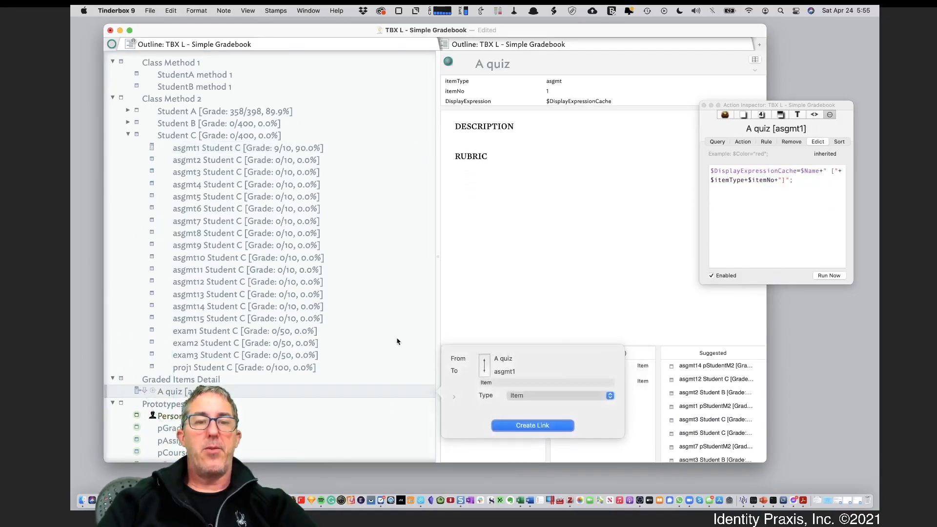
click(547, 427)
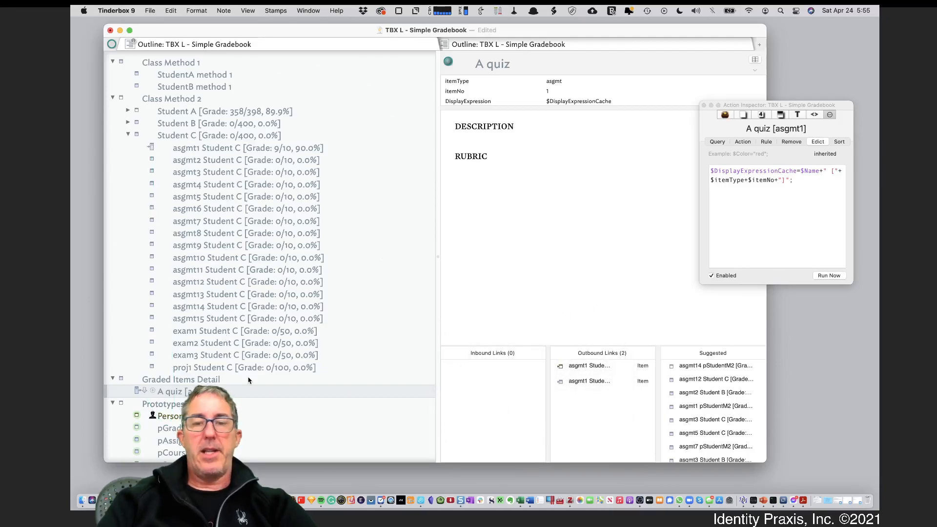
Preview the two asgmt1 notes among the outbound links of A quiz.
click(603, 386)
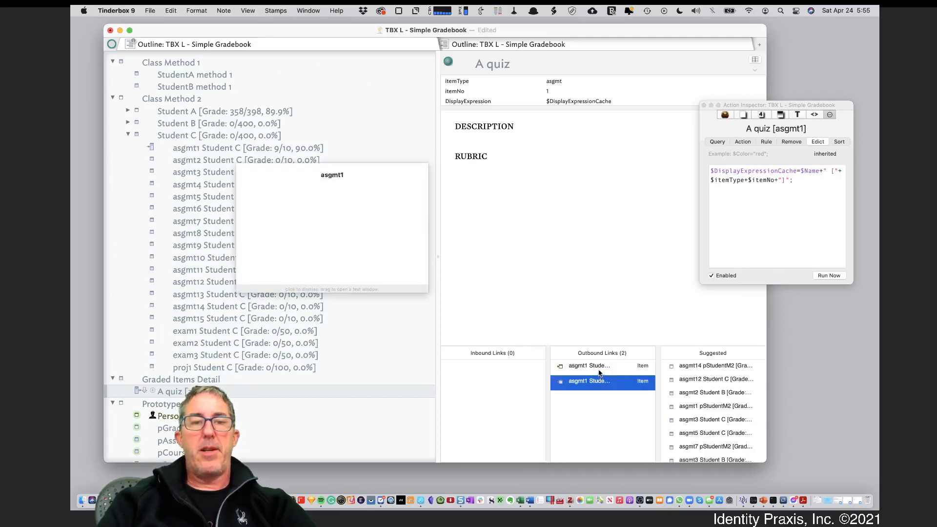
click(601, 368)
click(527, 305)
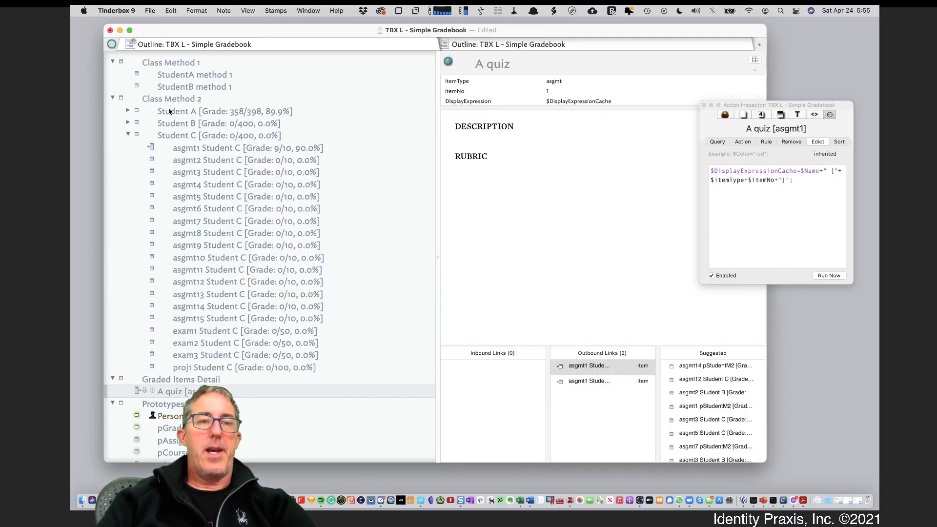
Open A quiz from the inbound link of Student A's asgmt1 in its own window and place it beside the outline.
click(128, 111)
click(177, 123)
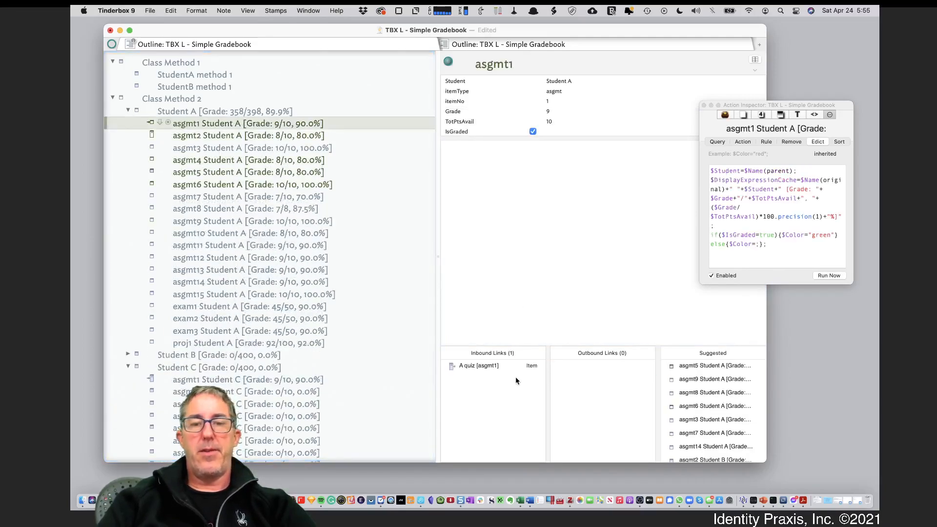
click(490, 365)
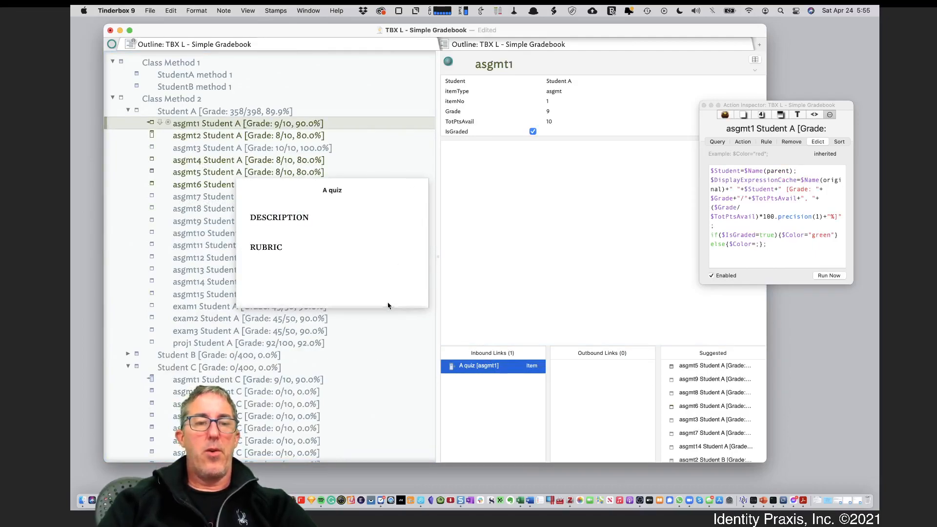
drag(304, 301, 262, 292)
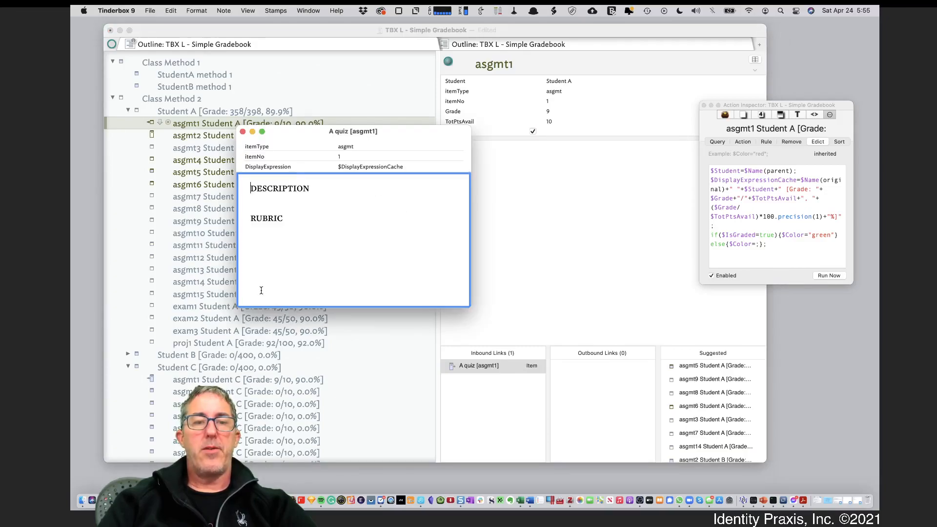
drag(408, 133, 246, 86)
drag(265, 31, 409, 32)
click(147, 175)
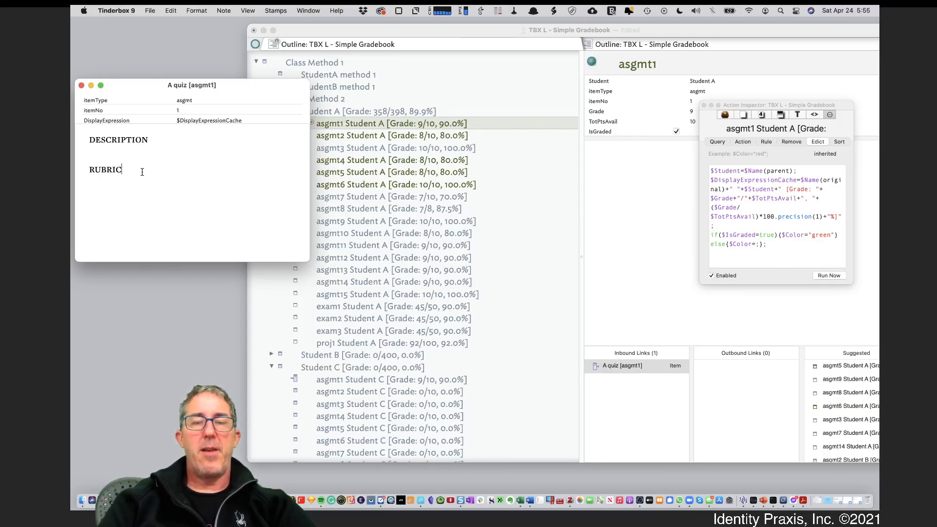
Move the Action Inspector aside and write "Notes about grading this item." in the text of Student A's asgmt1.
click(680, 192)
drag(742, 105, 819, 127)
click(671, 168)
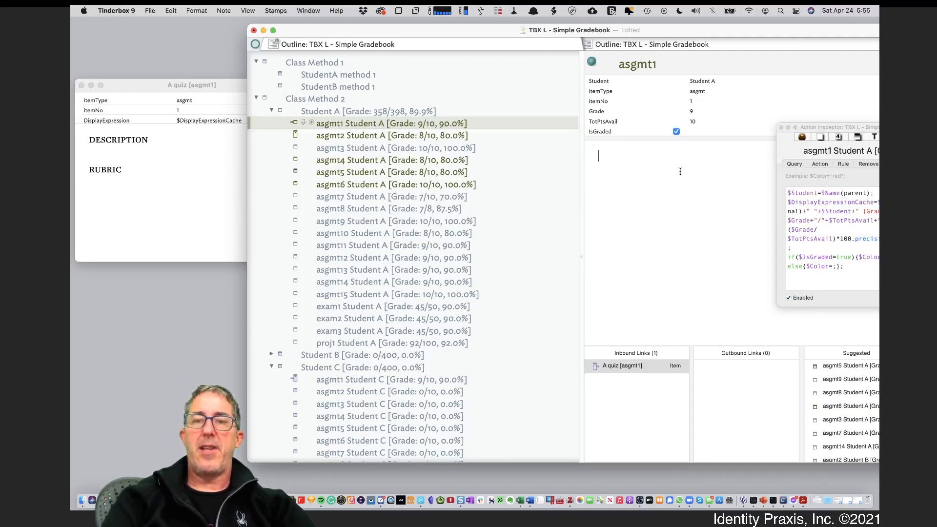
text(Notes about )
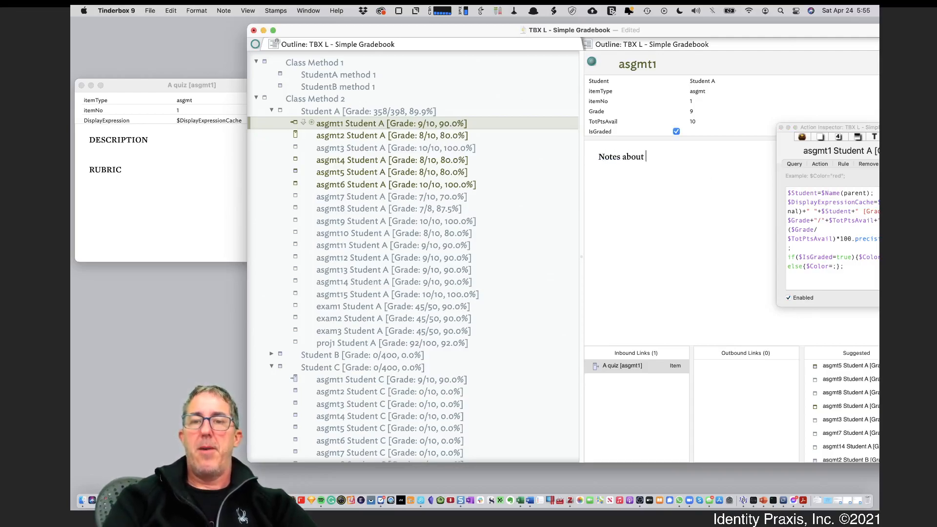
text(grading thi si)
key(BackSpace)
text(s tim)
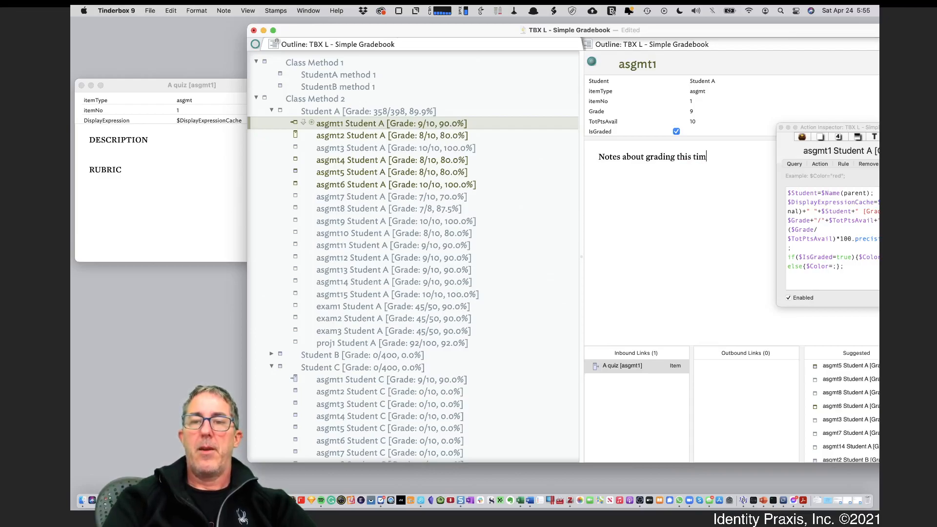
key(BackSpace)
key(BackSpace)
key(BackSpace)
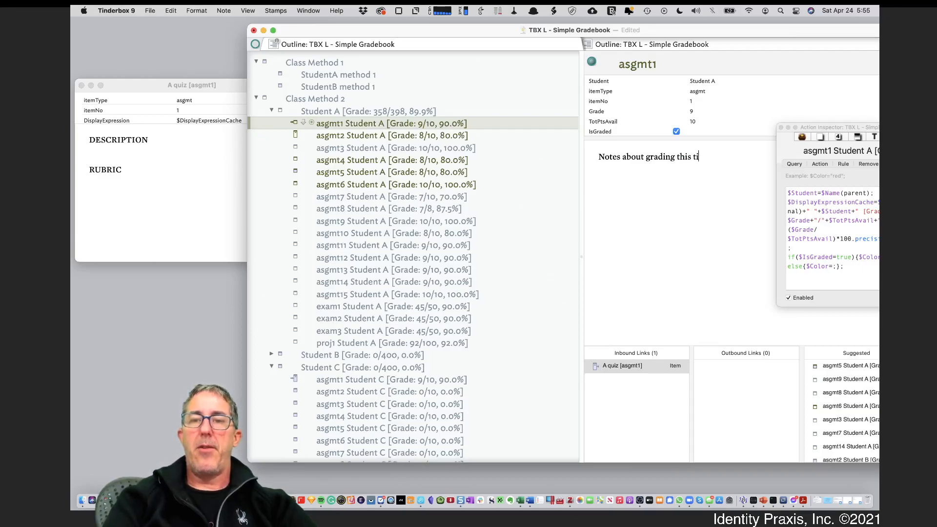
key(BackSpace)
key(BackSpace)
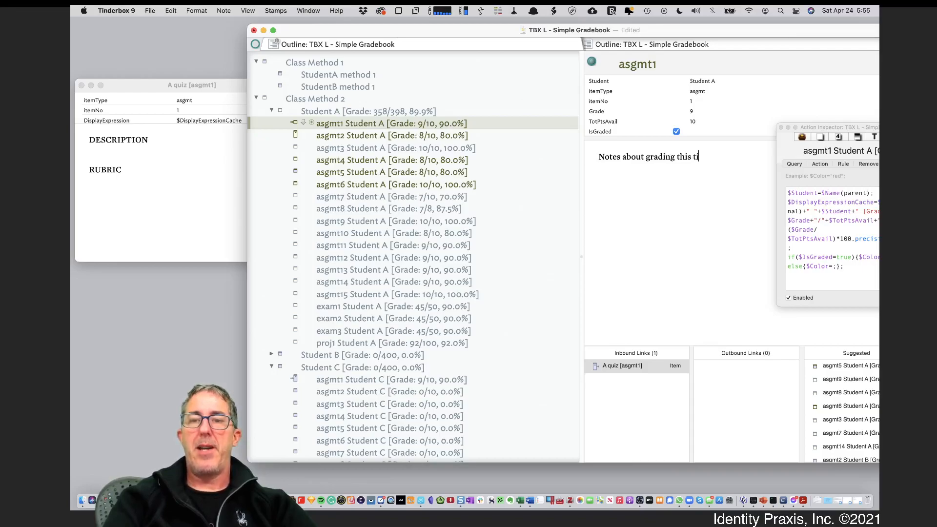
text(item.)
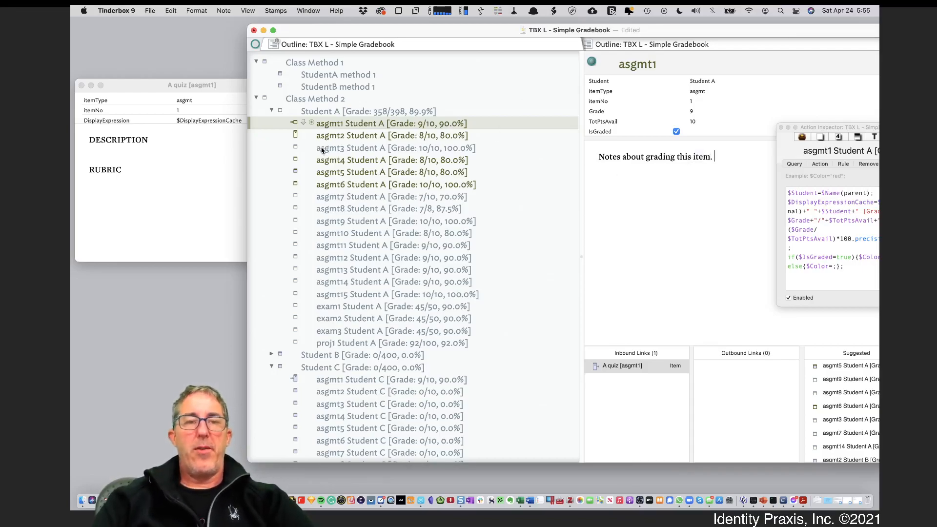
Collapse Student C and view A quiz under Graded Items Detail with its outbound links.
click(334, 211)
scroll(403, 312, down, 5)
click(397, 280)
click(405, 258)
key(Left)
key(Left)
key(Down)
key(Down)
scroll(407, 244, up, 5)
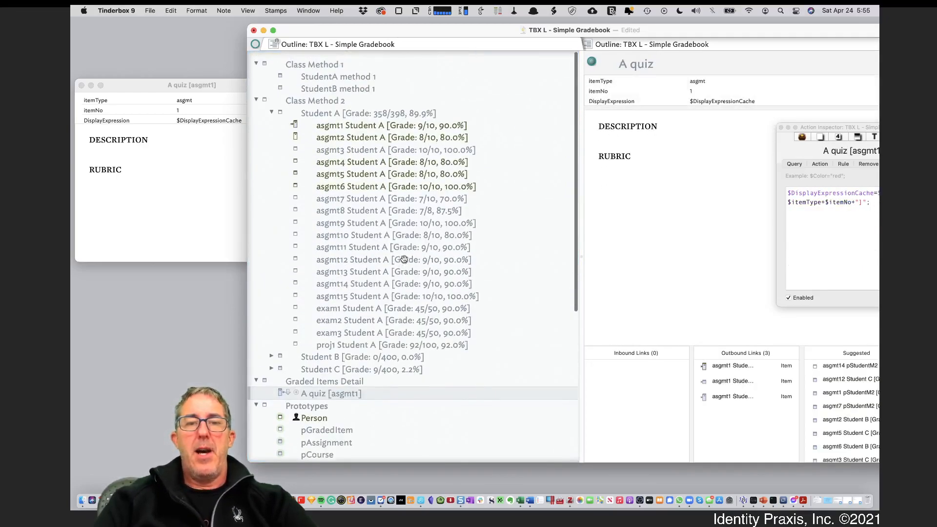
Expand Student C and set the Grade of its asgmt2 to 8.
click(271, 367)
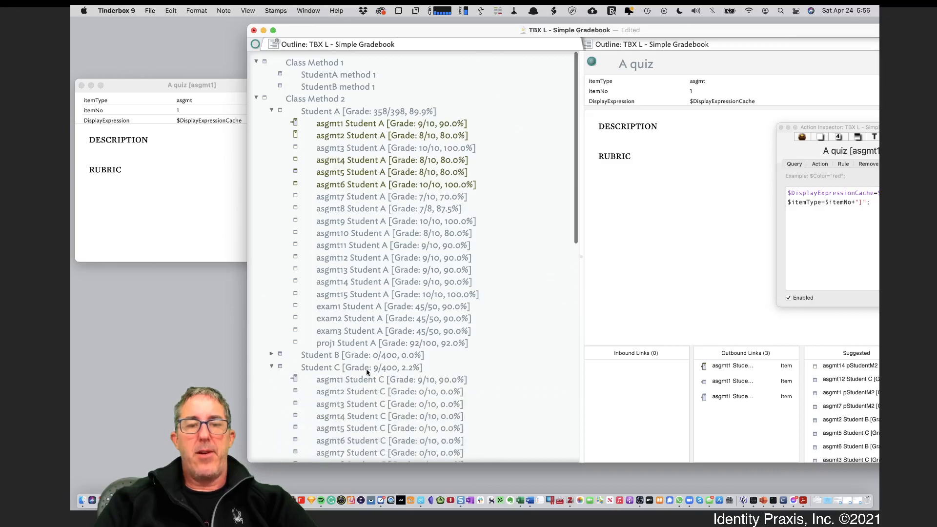
click(368, 375)
key(Down)
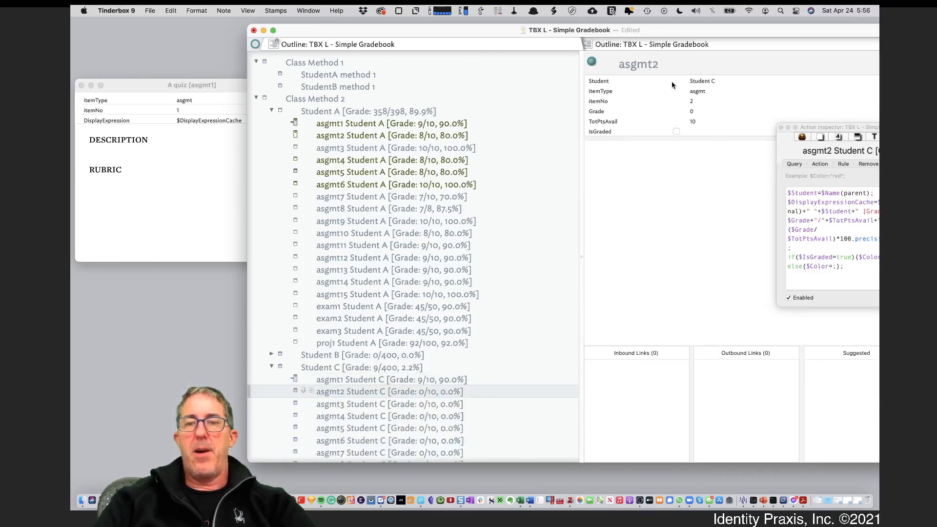
click(703, 111)
text(8)
key(Tab)
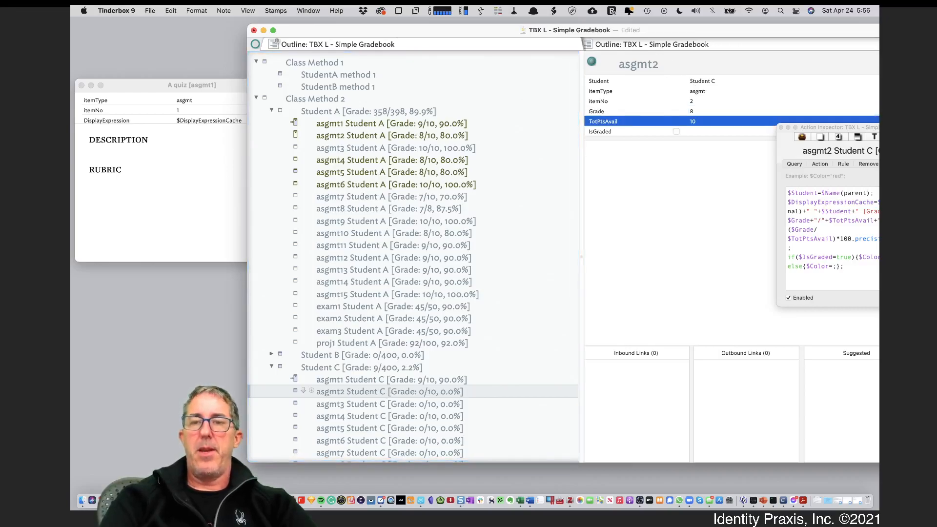
click(683, 157)
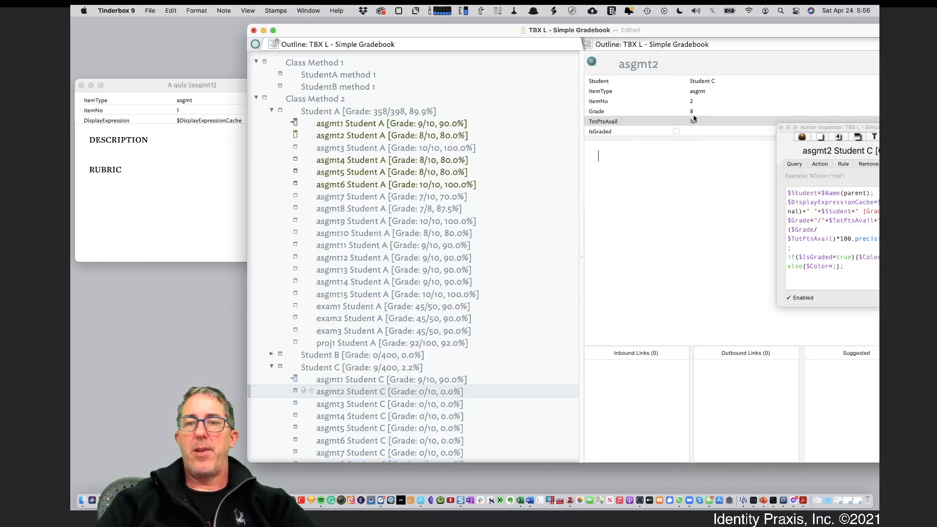
click(433, 416)
click(433, 405)
click(431, 394)
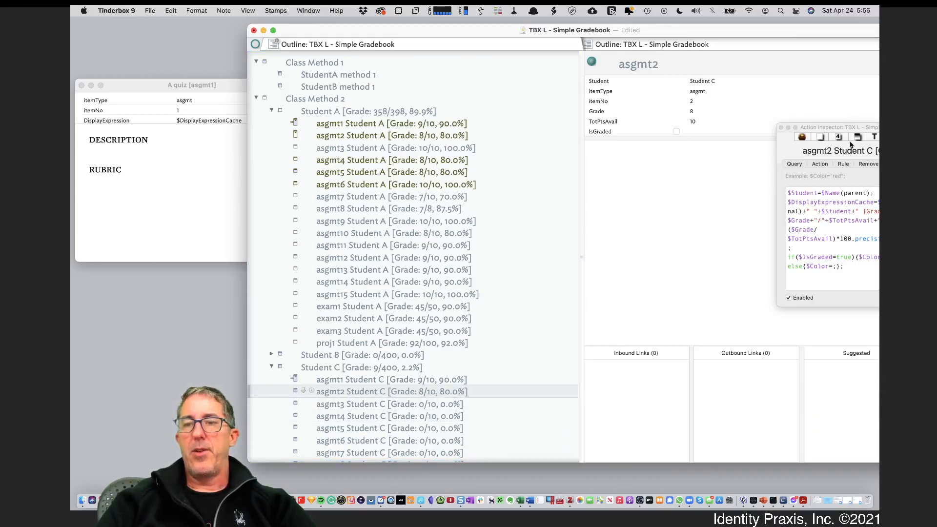
Bring the Action Inspector fully into view and compare the Edicts of Student C's assignments and of Student C.
drag(866, 132, 802, 130)
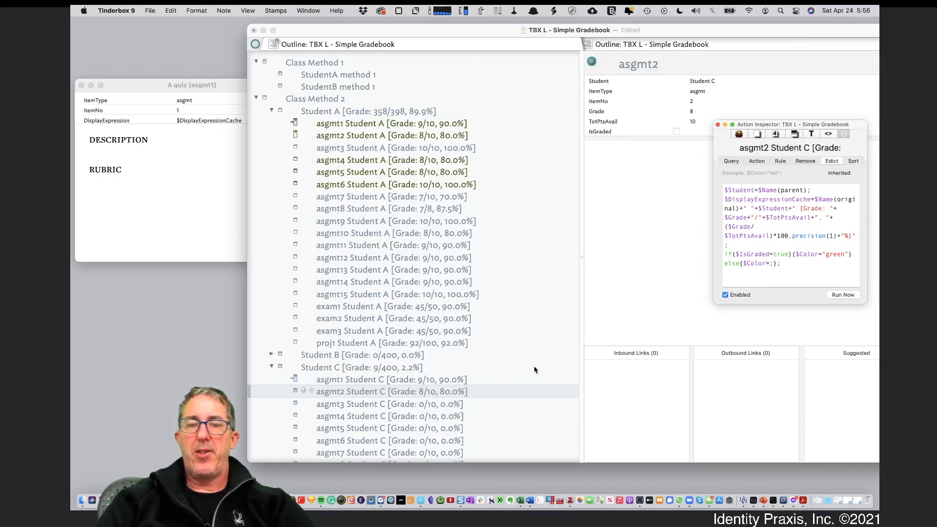
click(449, 393)
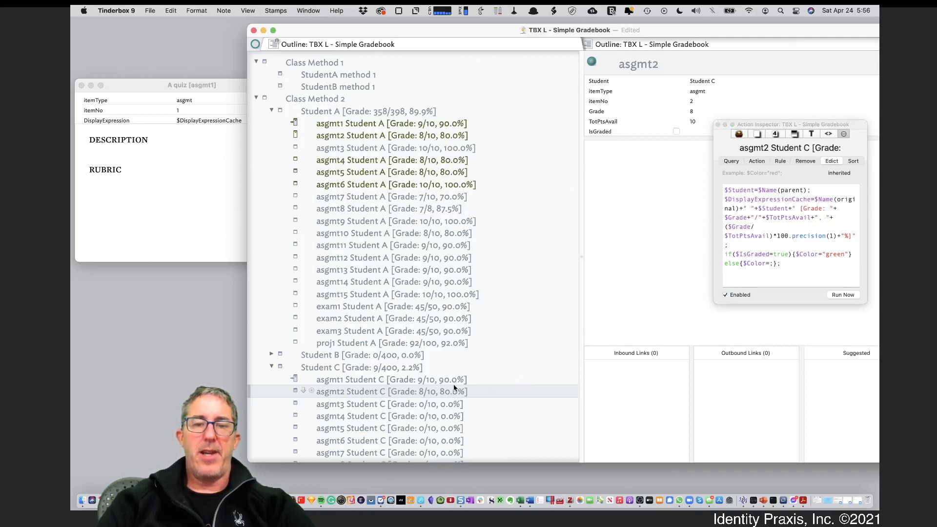
click(468, 384)
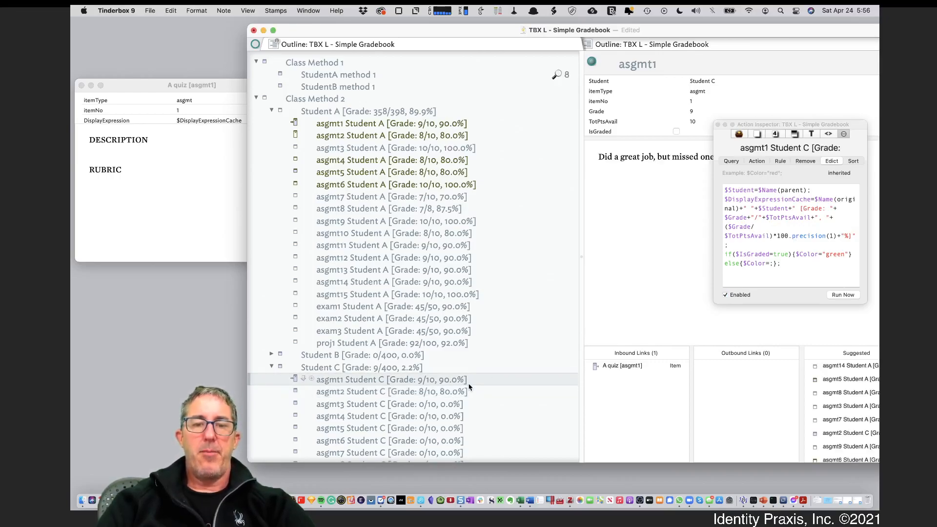
click(459, 394)
click(410, 372)
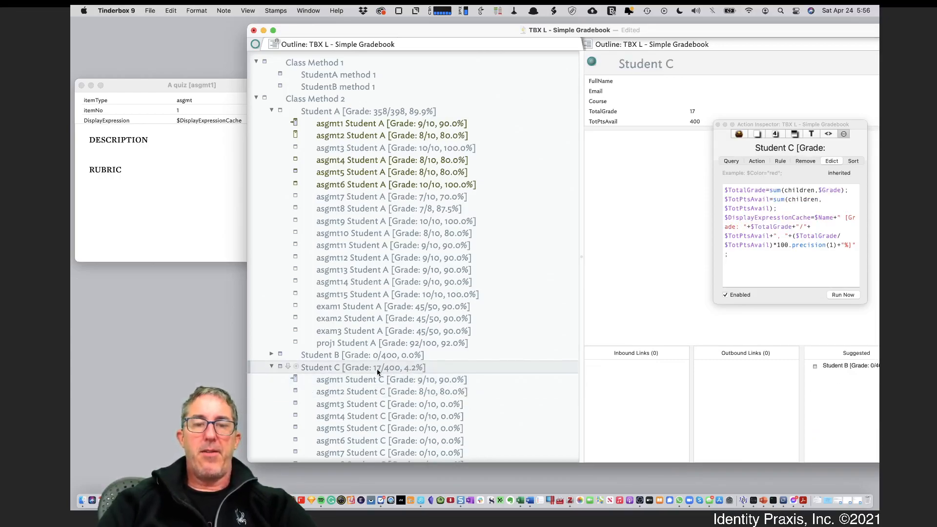
Browse Student C's assignment notes and return to the Student C note to check its total grade.
scroll(409, 376, down, 5)
click(409, 374)
key(Down)
key(Down)
key(Down)
key(Down)
key(Up)
key(Up)
key(Up)
key(Up)
key(Up)
key(Up)
key(Up)
key(Up)
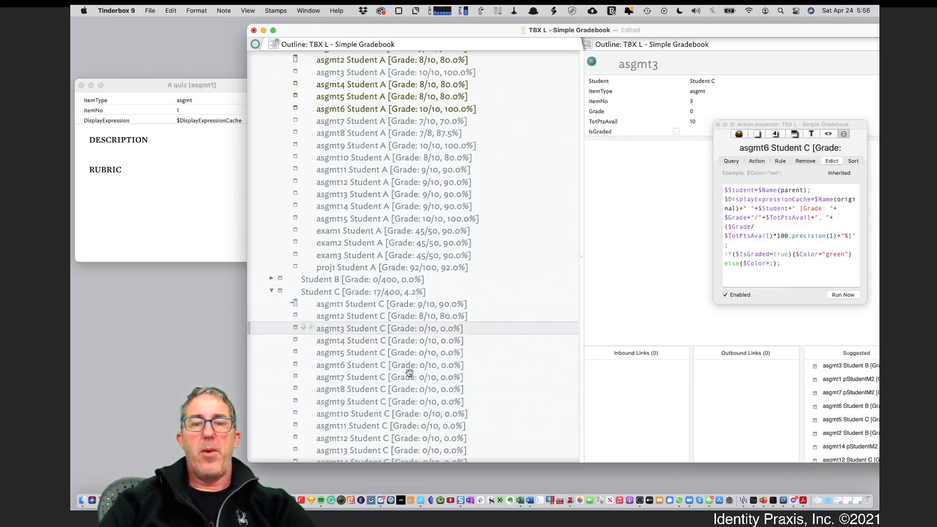
key(Up)
key(Up)
key(Up)
scroll(410, 375, up, 5)
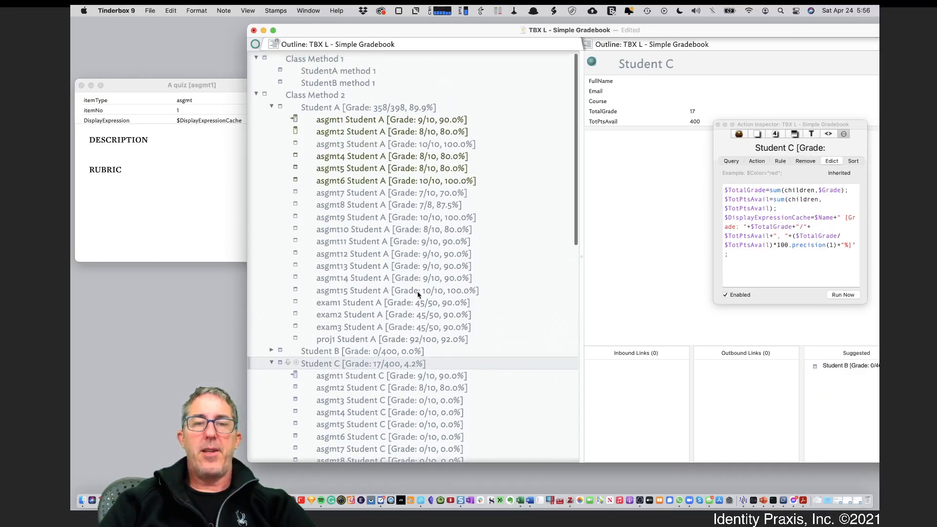
Browse Student A's graded items and view the feedback text of asgmt1 and asgmt2.
click(418, 294)
key(Up)
key(Up)
key(Up)
key(Up)
key(Up)
key(Up)
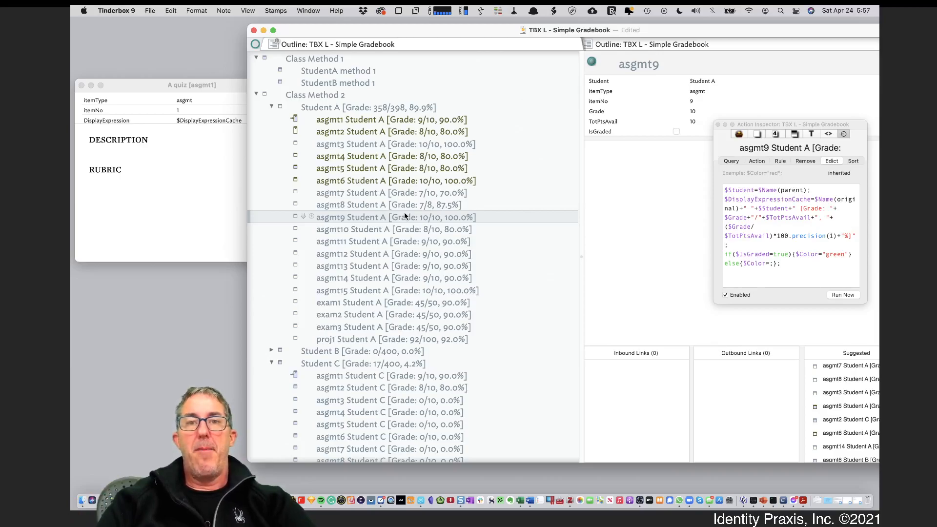
click(406, 121)
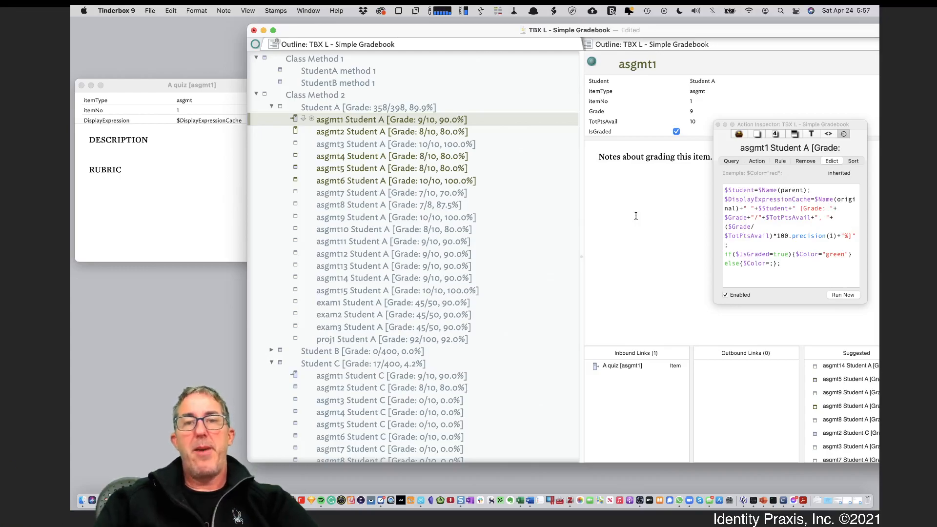
click(441, 130)
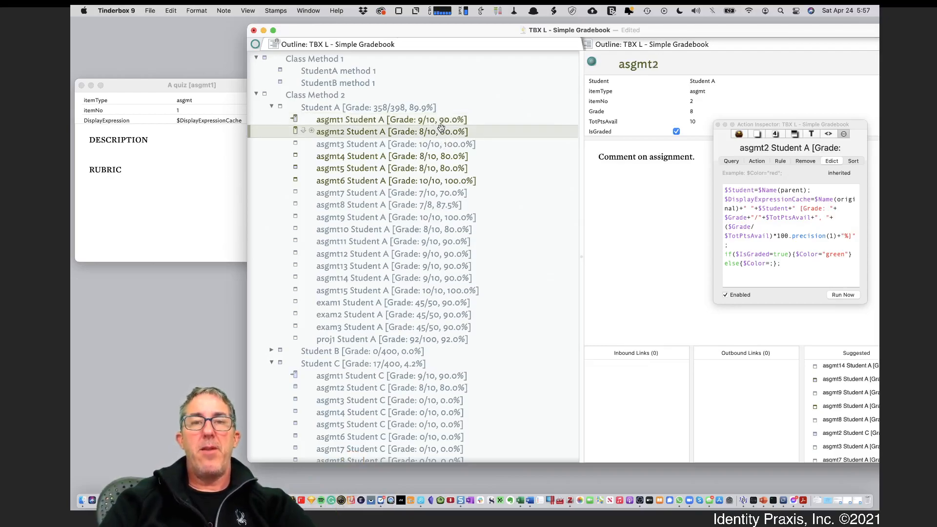